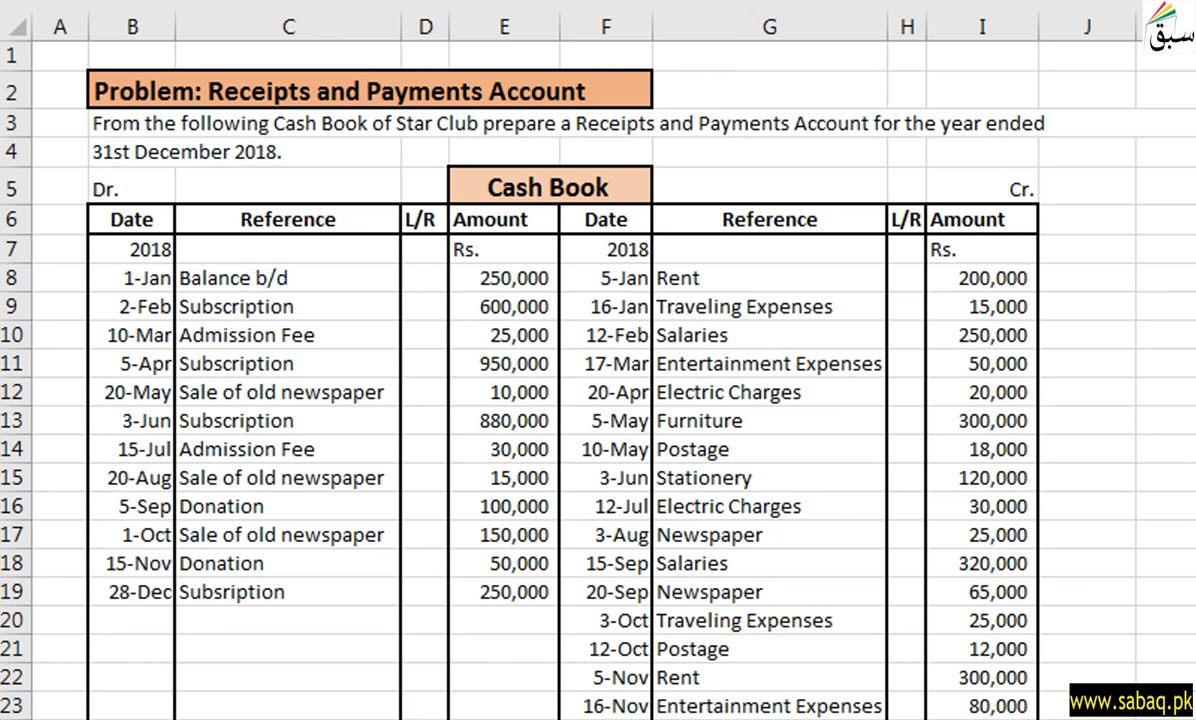
# Step: Enter Balance b/d as the first receipt in B7 with the amount 250,000 in C7
pyautogui.click(510, 563)
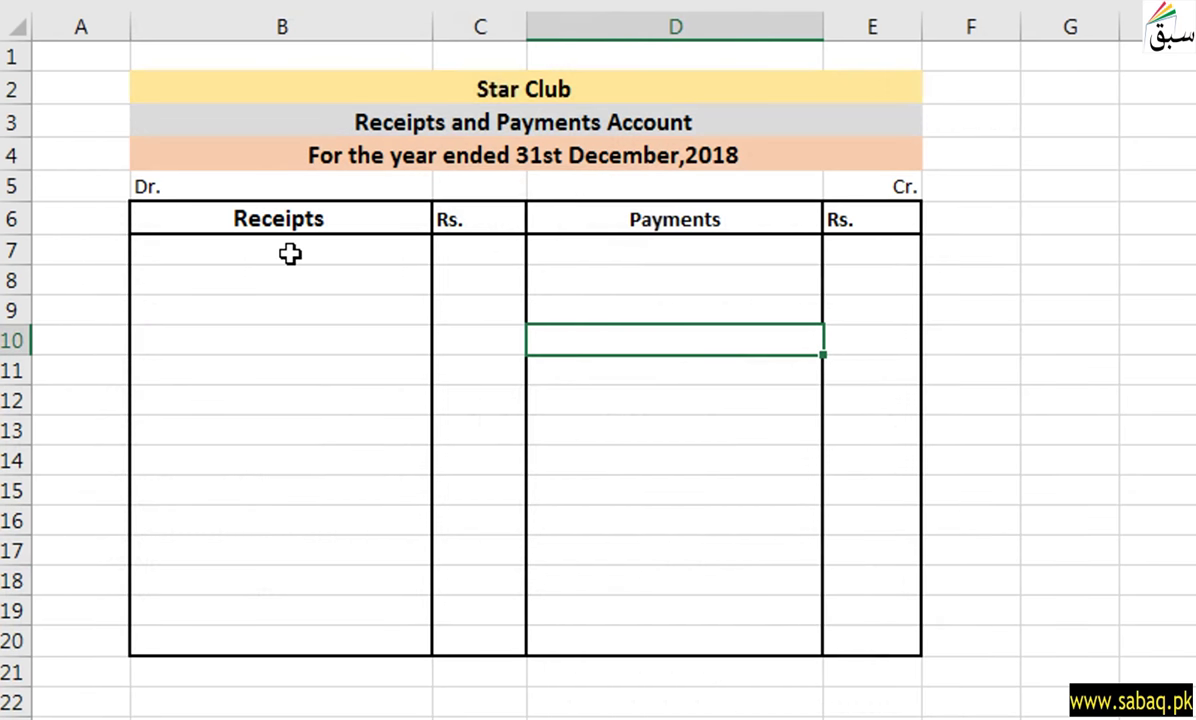
pyautogui.click(282, 248)
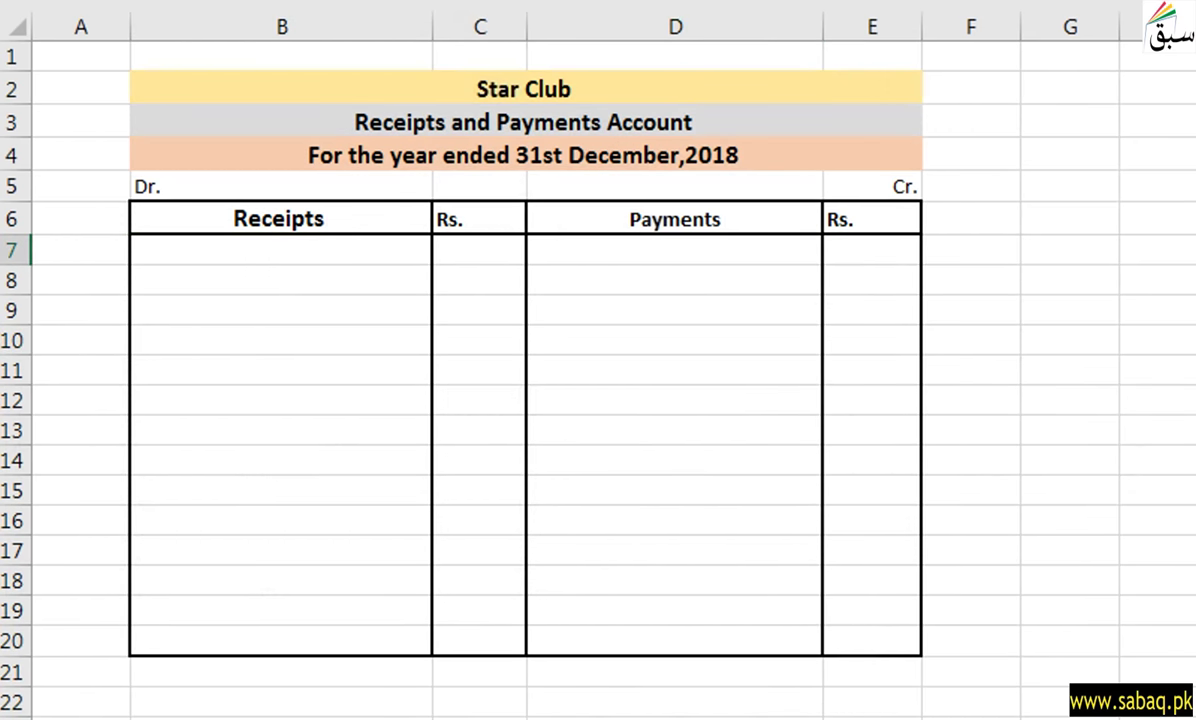
pyautogui.click(206, 248)
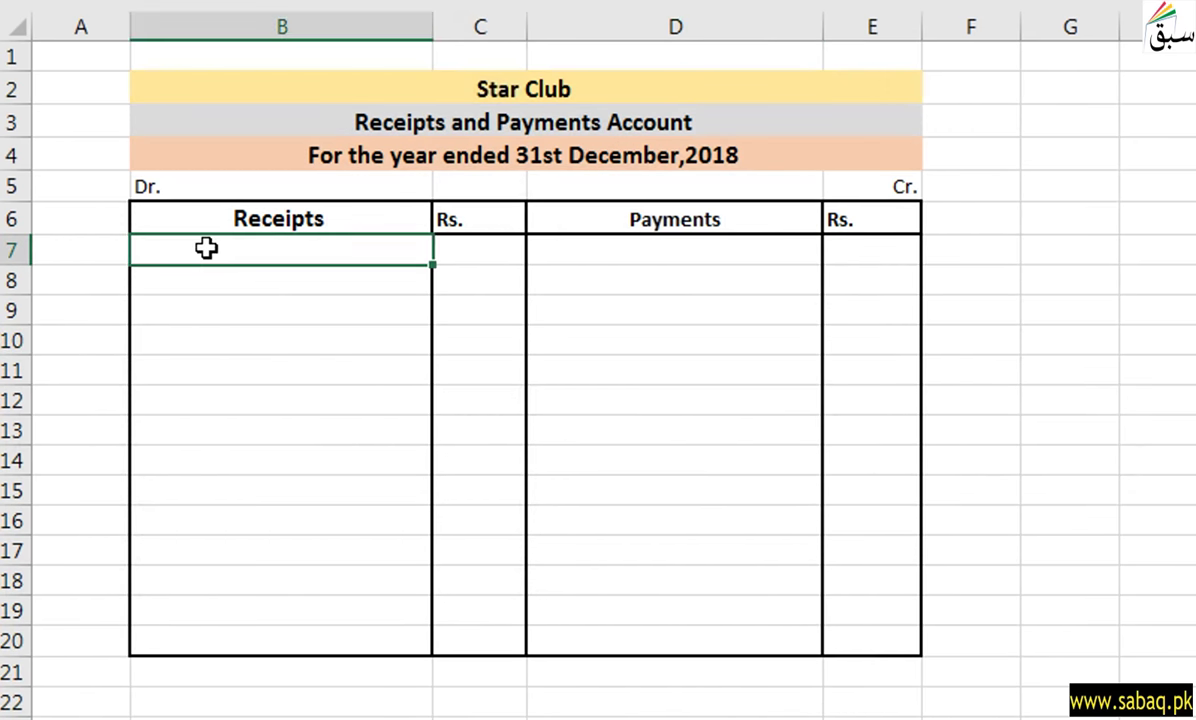
pyautogui.write('Balance b/d')
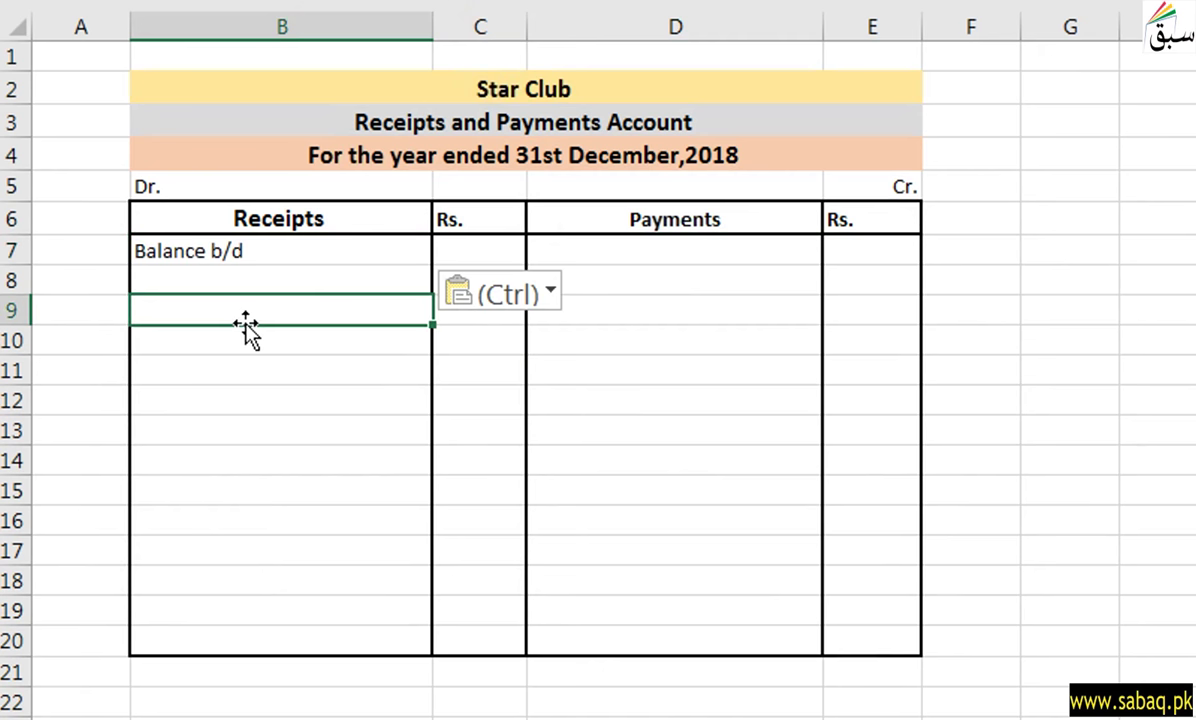
pyautogui.click(318, 284)
pyautogui.click(457, 255)
pyautogui.write('250,000')
pyautogui.click(504, 310)
pyautogui.click(656, 345)
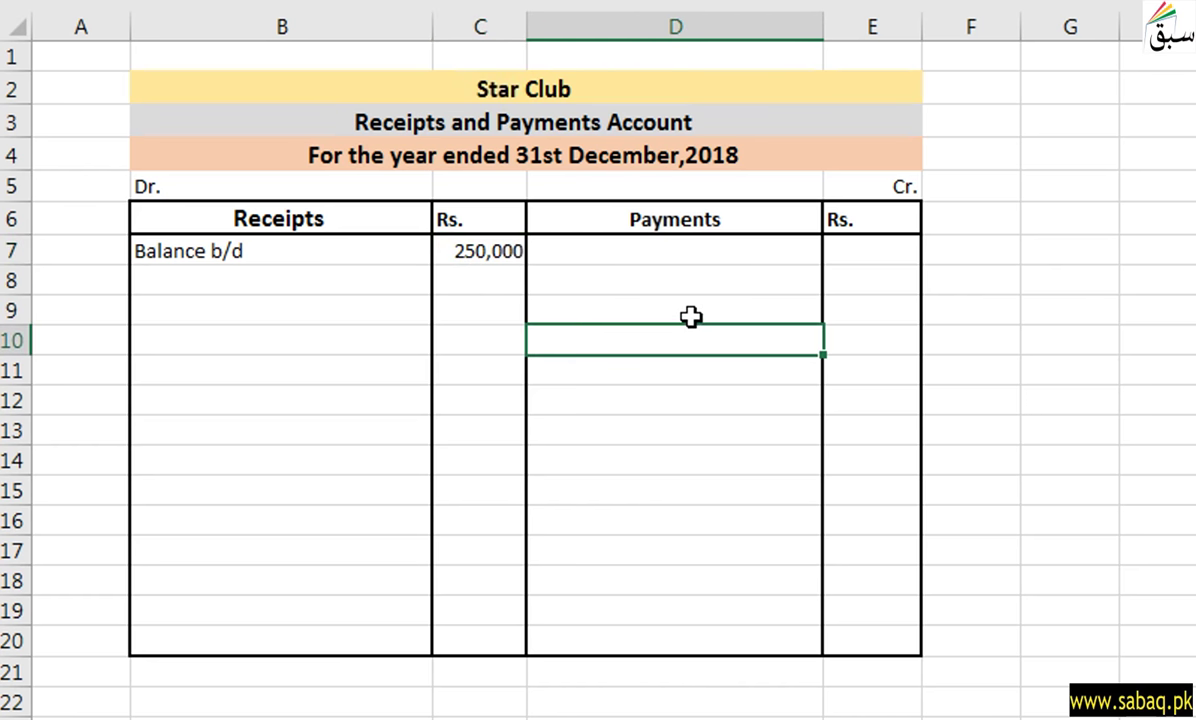
# Step: Post the Cash Book subscriptions as Subscription (600+950+880+250) in row 8, with 2,680,000 in C8
pyautogui.click(700, 717)
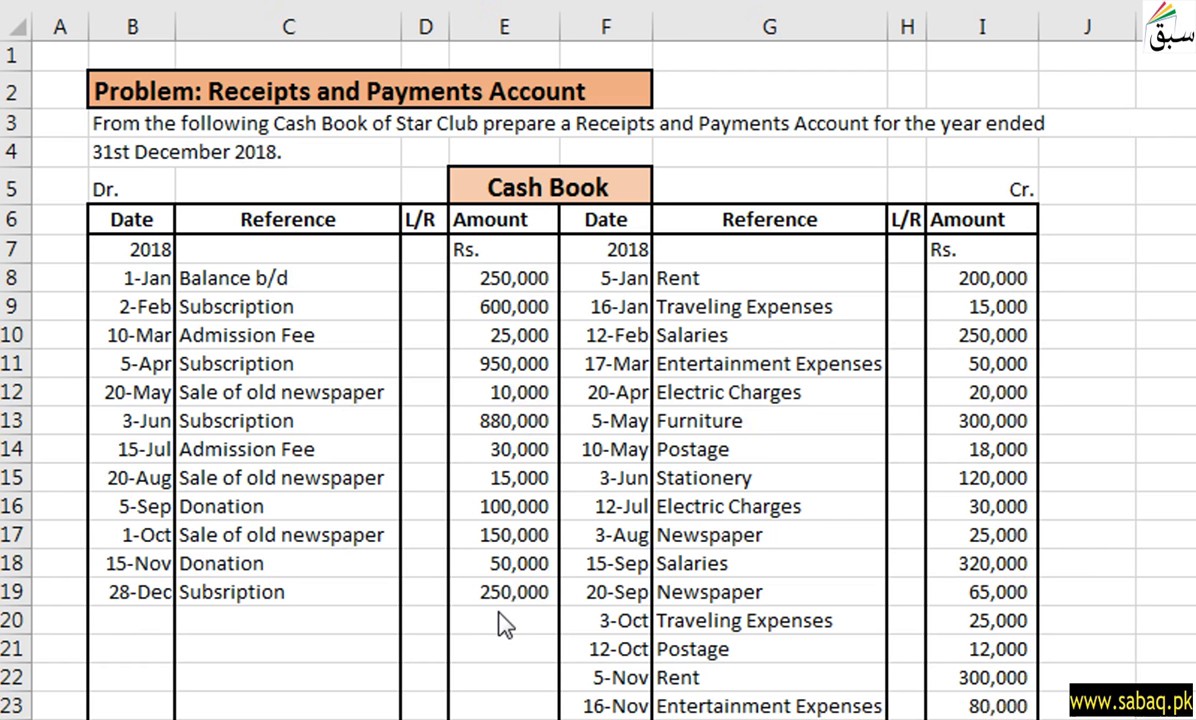
pyautogui.click(503, 563)
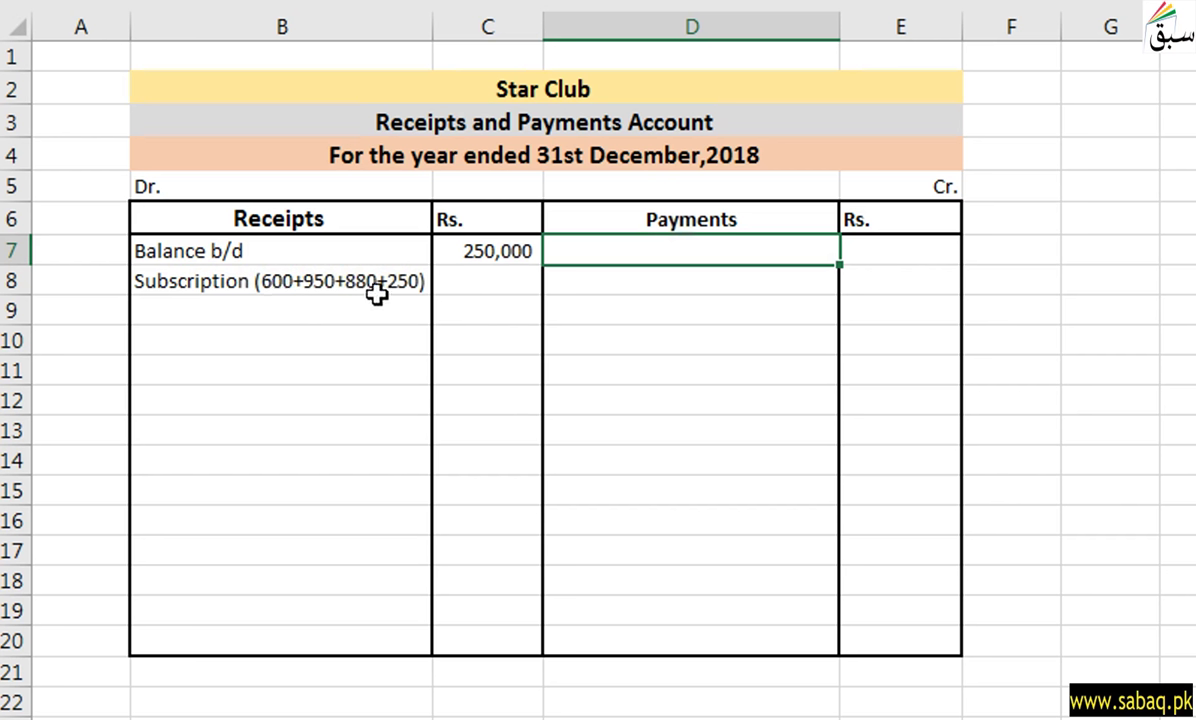
pyautogui.click(468, 277)
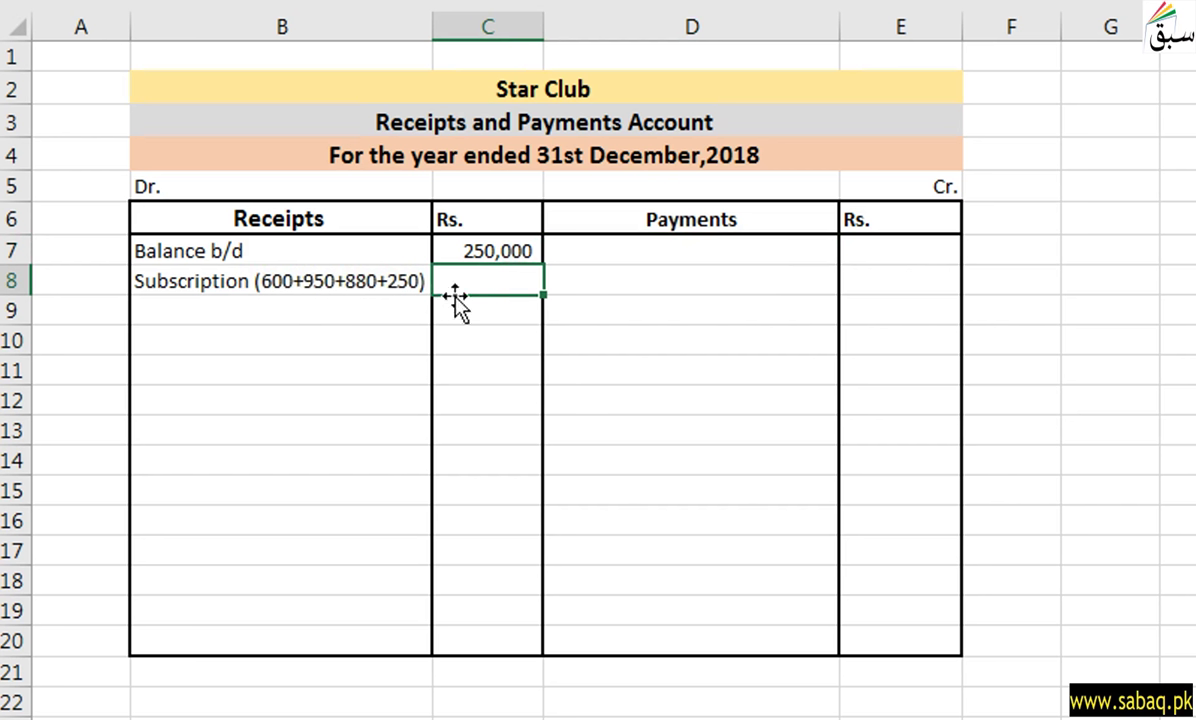
pyautogui.write('2,680,0')
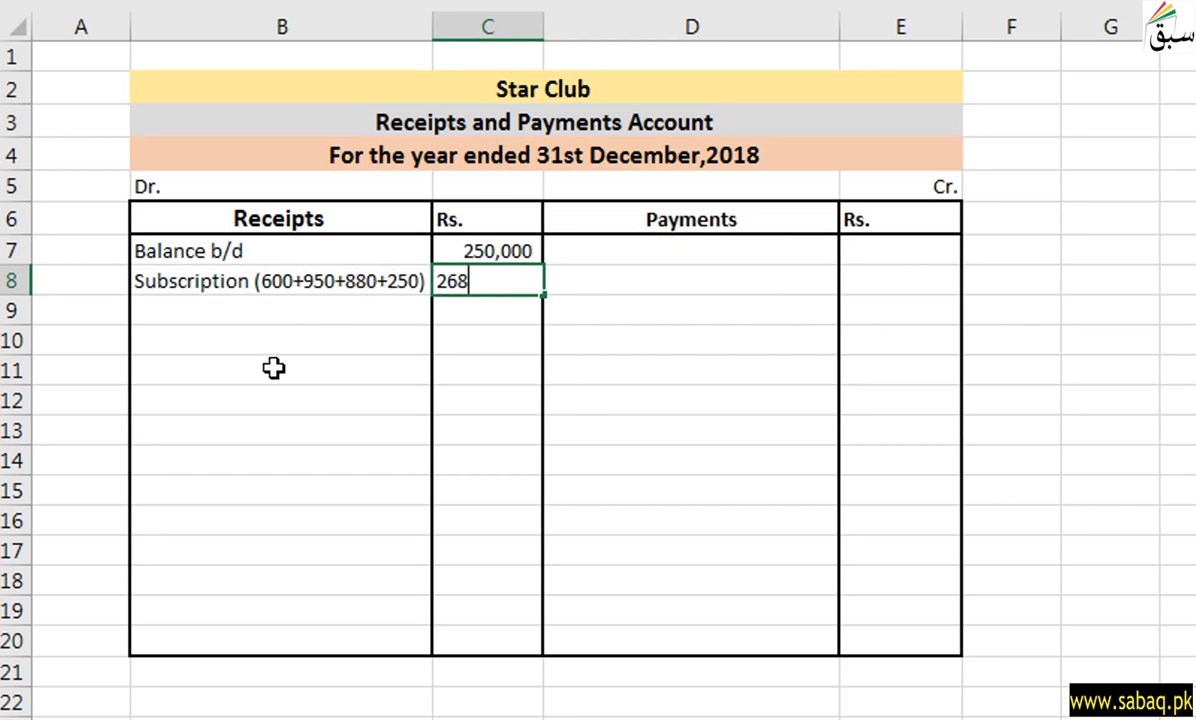
pyautogui.write('0000')
pyautogui.click(330, 332)
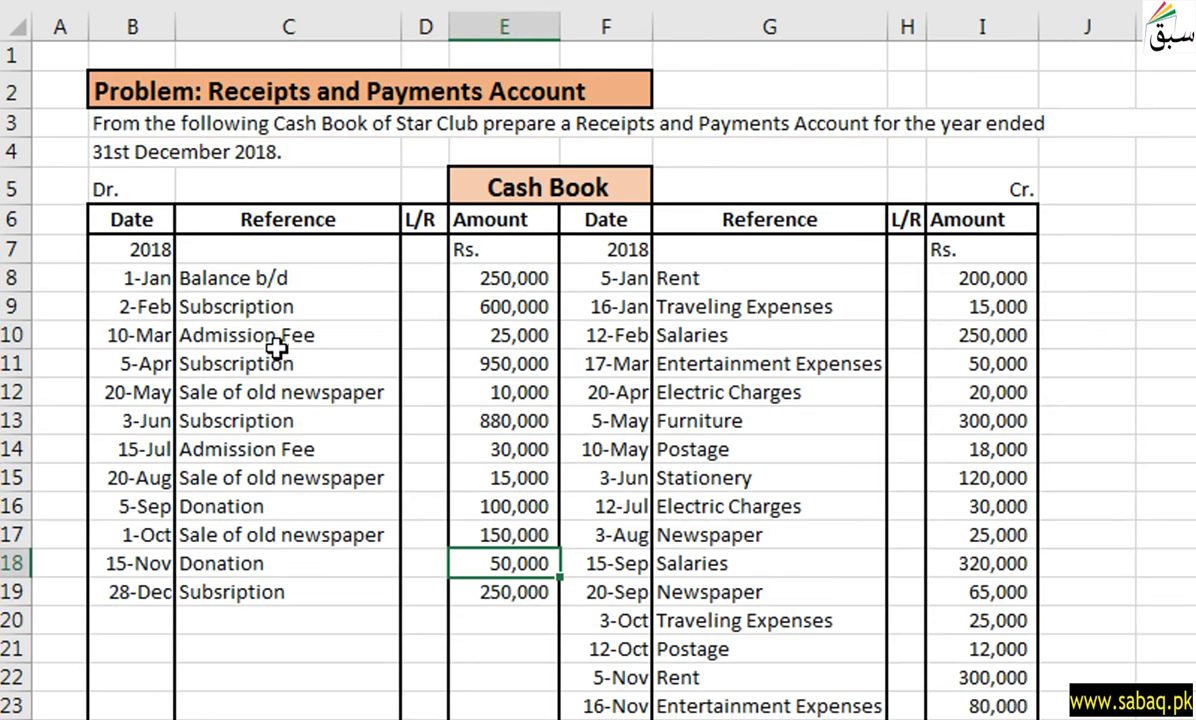
# Step: Post the Cash Book admission fees as Admission Fee (25+30) in row 9, with 55,000 in C9
pyautogui.click(279, 345)
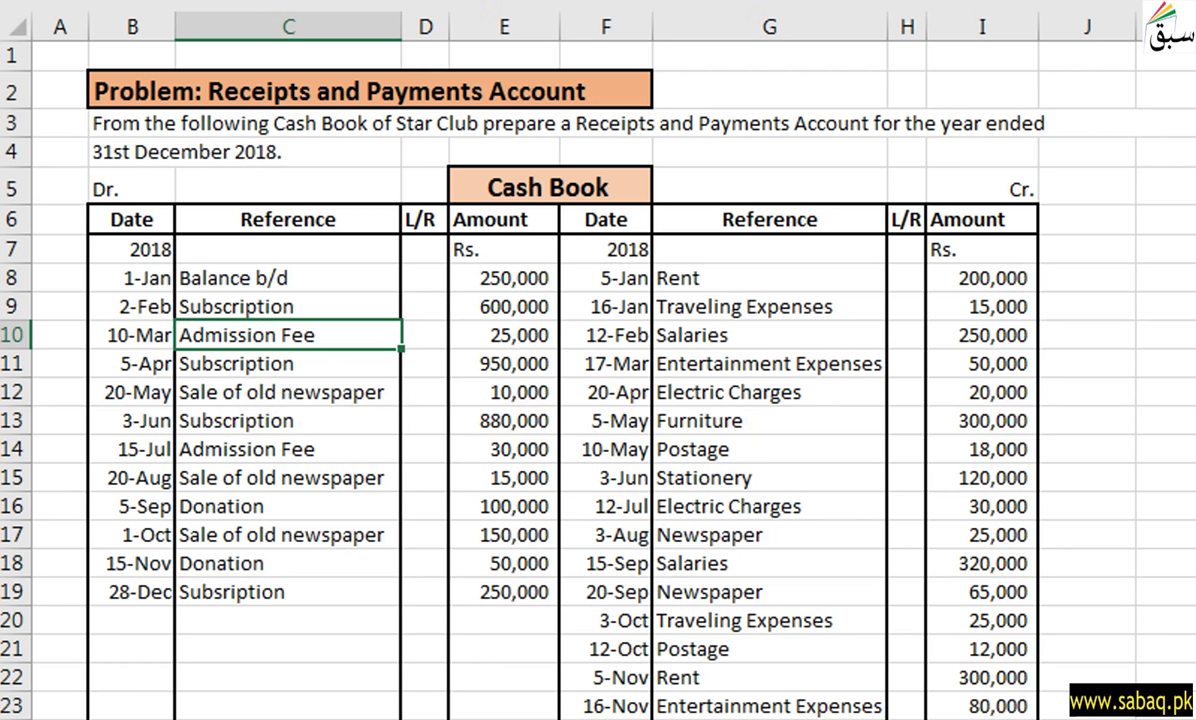
pyautogui.hotkey('ctrl', 'pagedown')
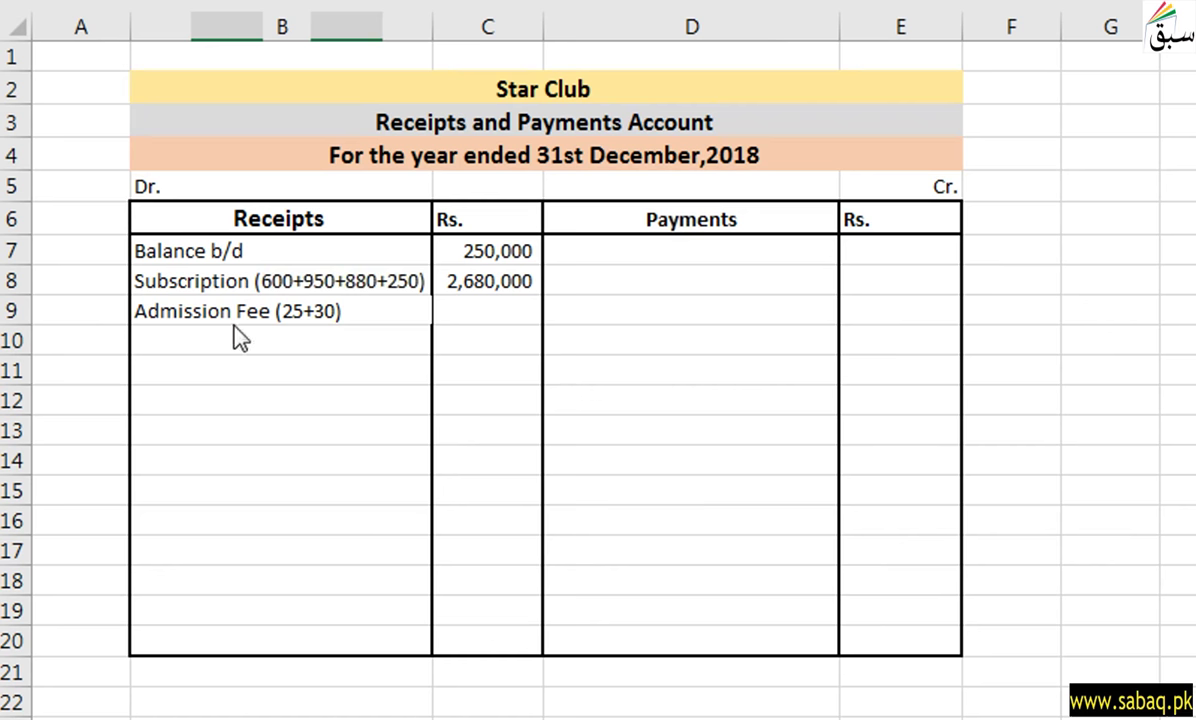
pyautogui.doubleClick(474, 314)
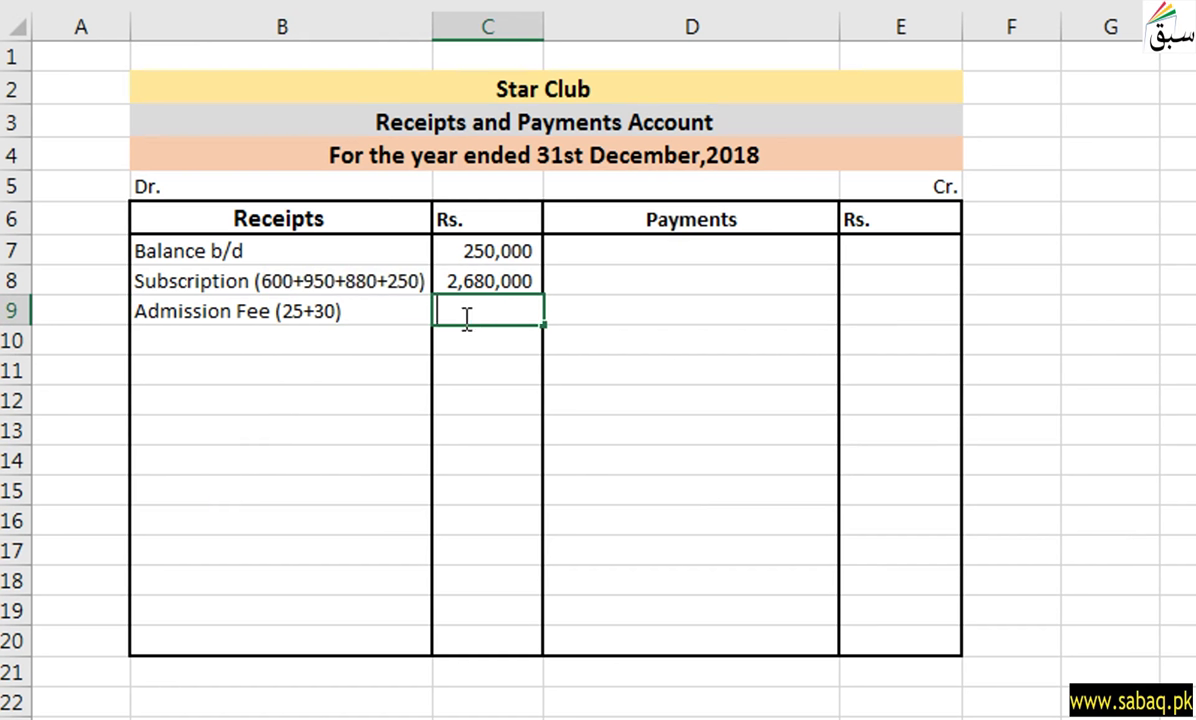
pyautogui.write('55000')
pyautogui.click(496, 397)
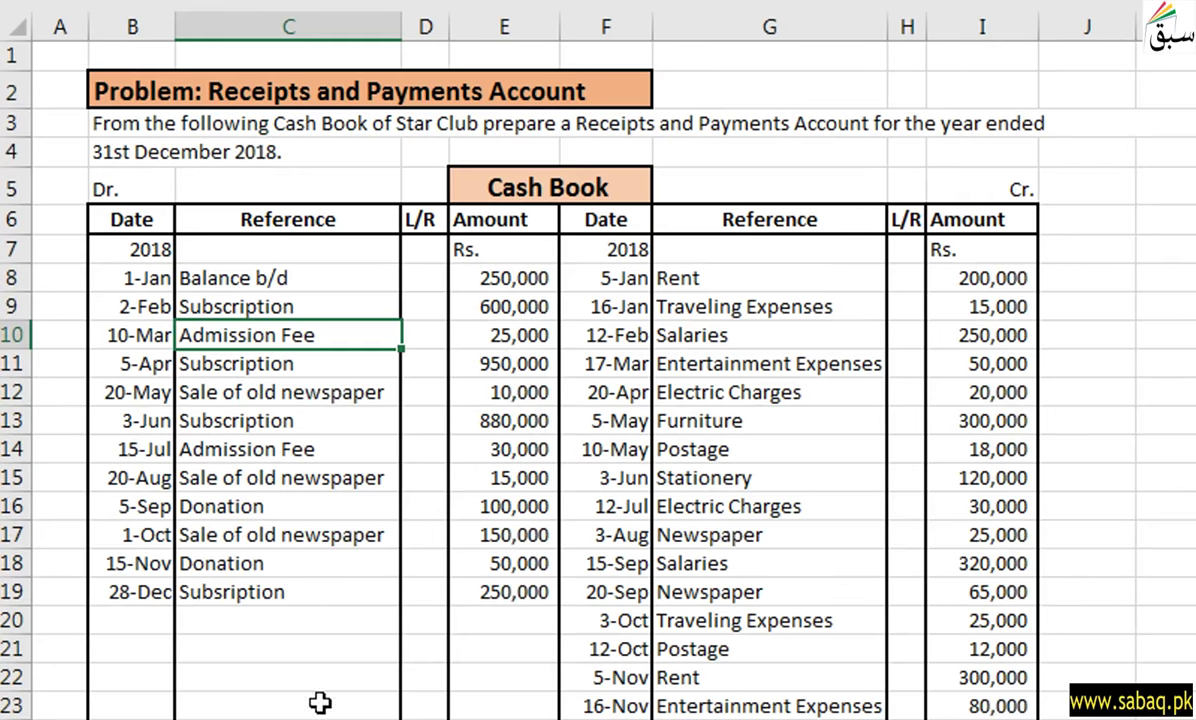
# Step: Post the Cash Book newspaper sales as Sale of old newspaper (10+15+150) in B10:B11, with 175,000 in C10
pyautogui.click(310, 370)
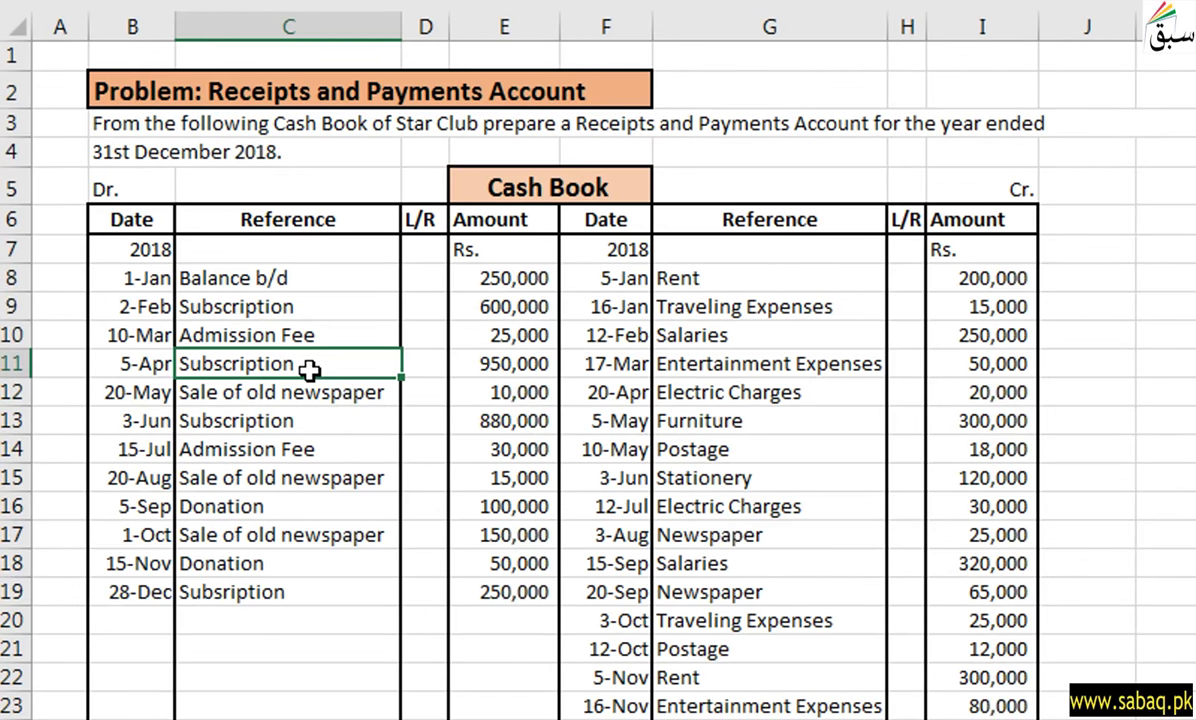
pyautogui.click(306, 303)
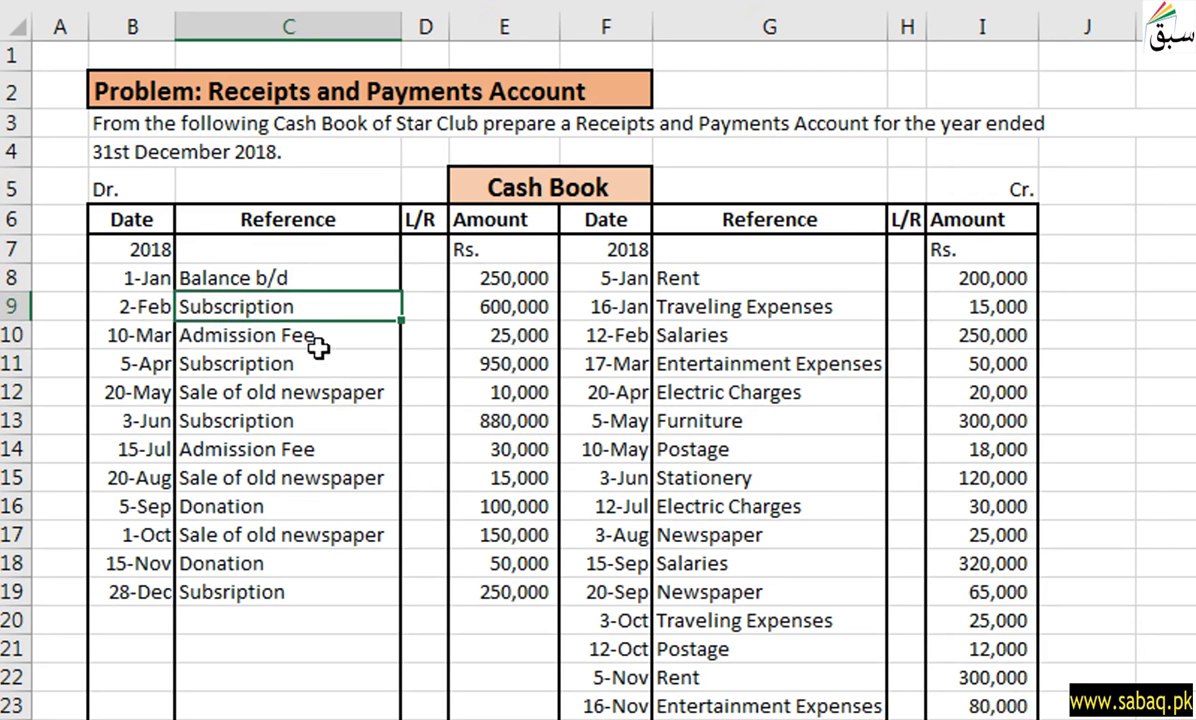
pyautogui.click(310, 397)
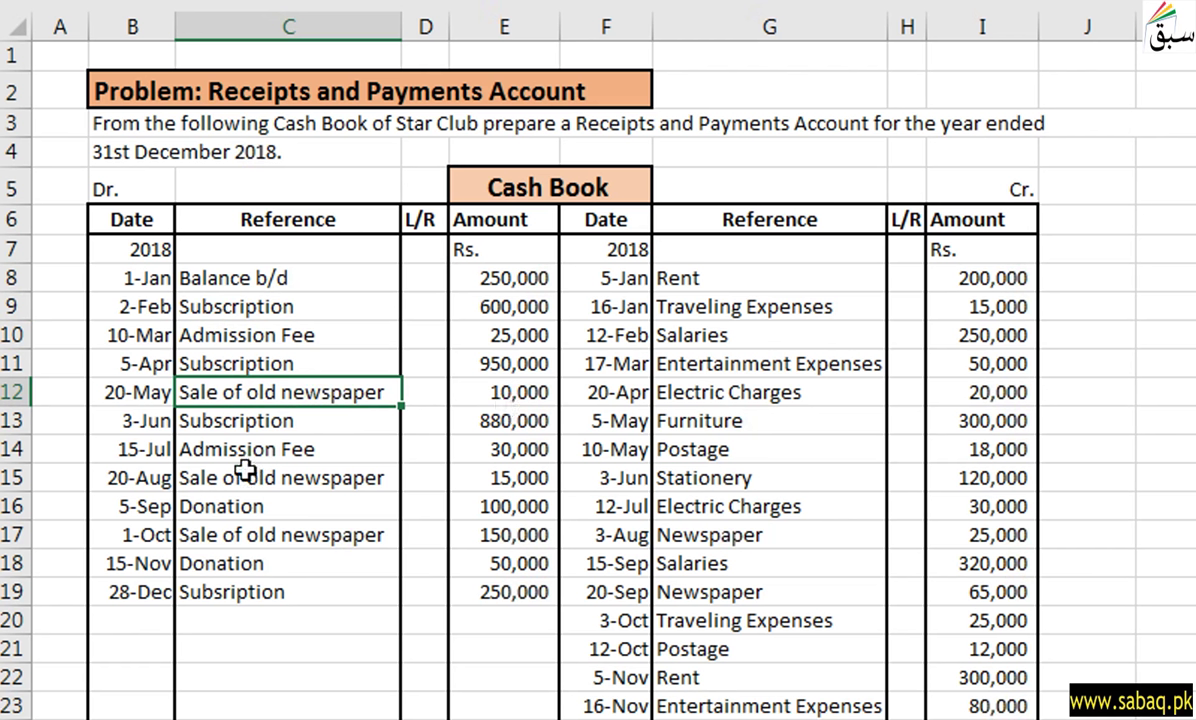
pyautogui.click(300, 480)
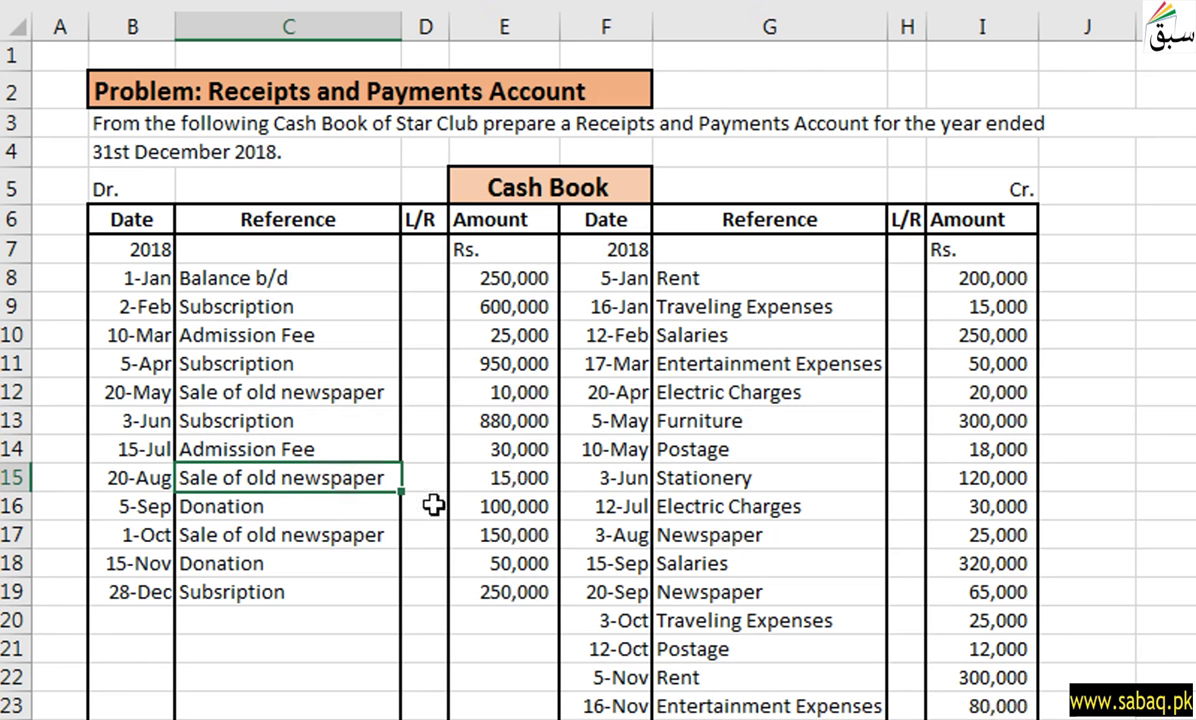
pyautogui.click(240, 535)
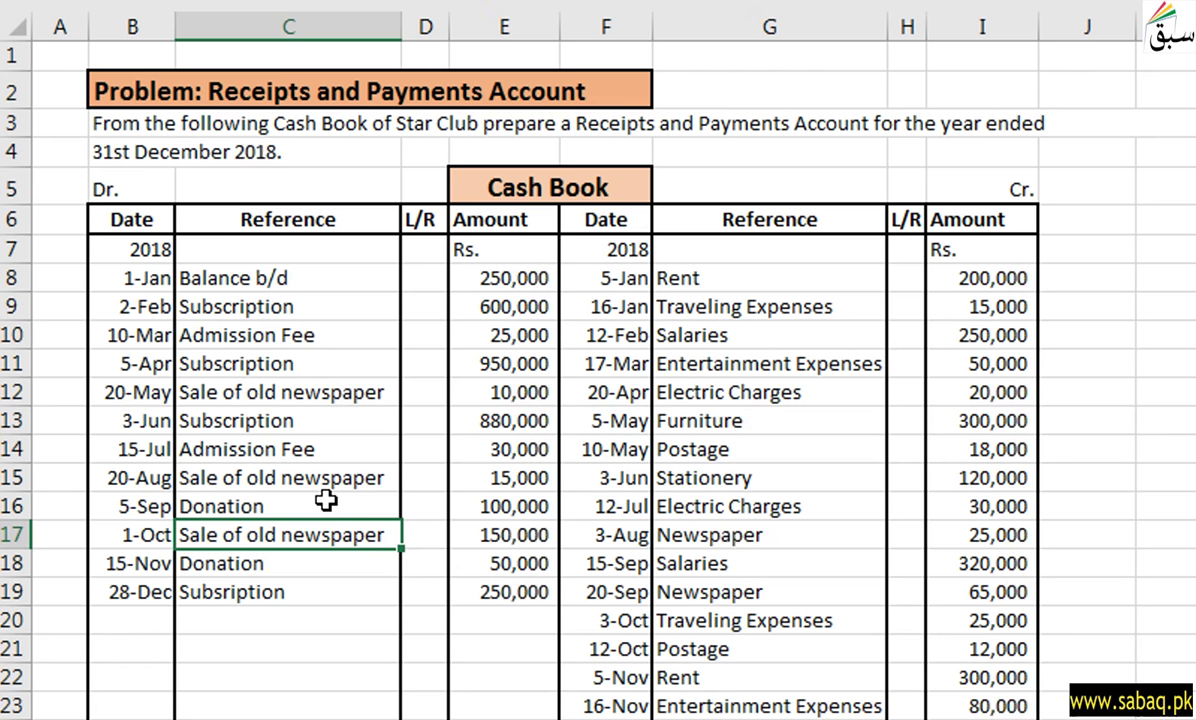
pyautogui.hotkey('ctrl', 'pageup')
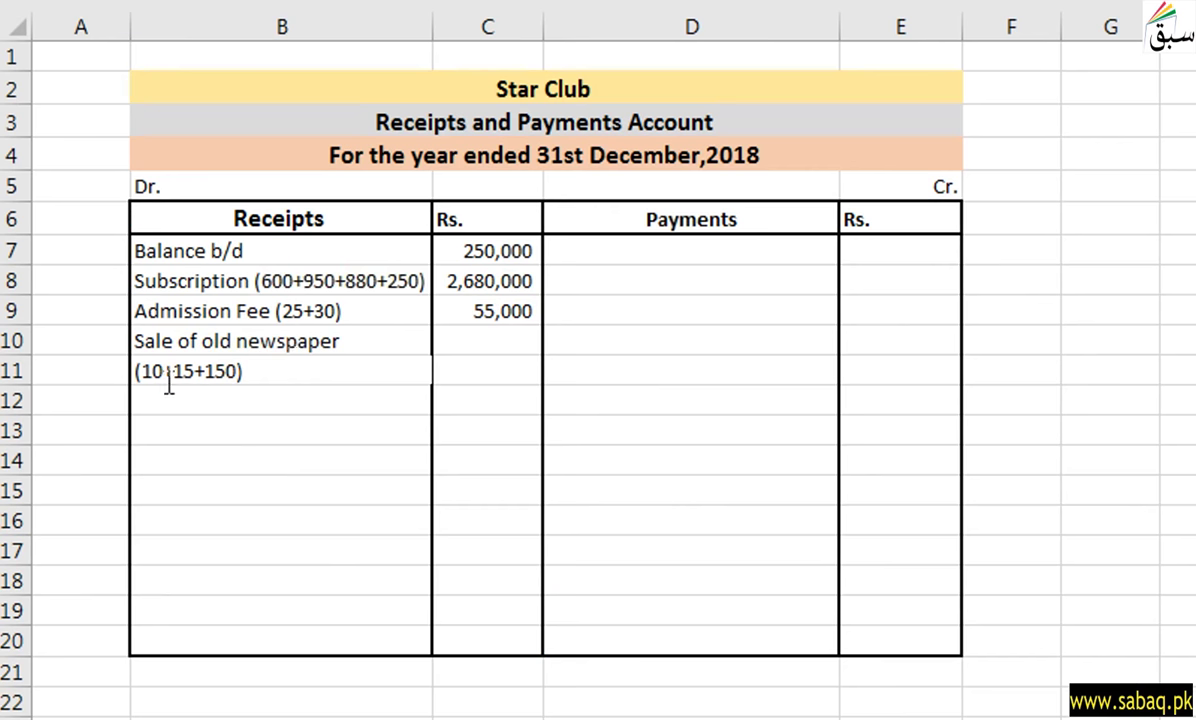
pyautogui.click(490, 338)
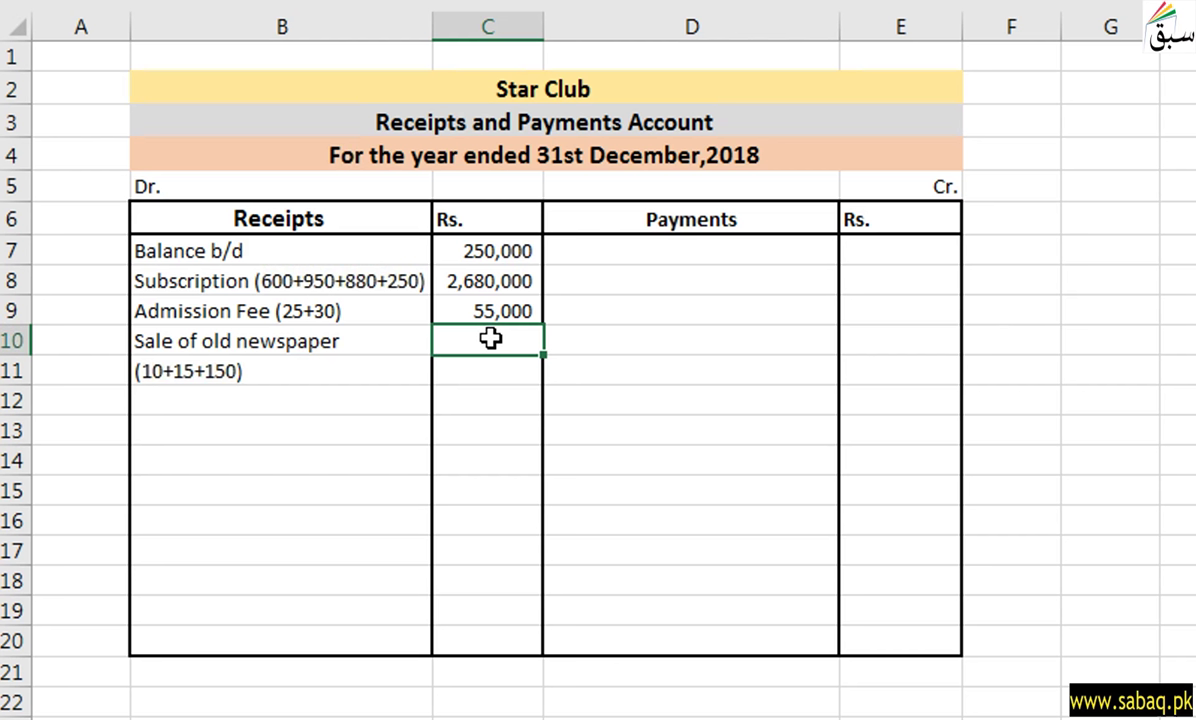
pyautogui.write('175,000')
pyautogui.click(460, 375)
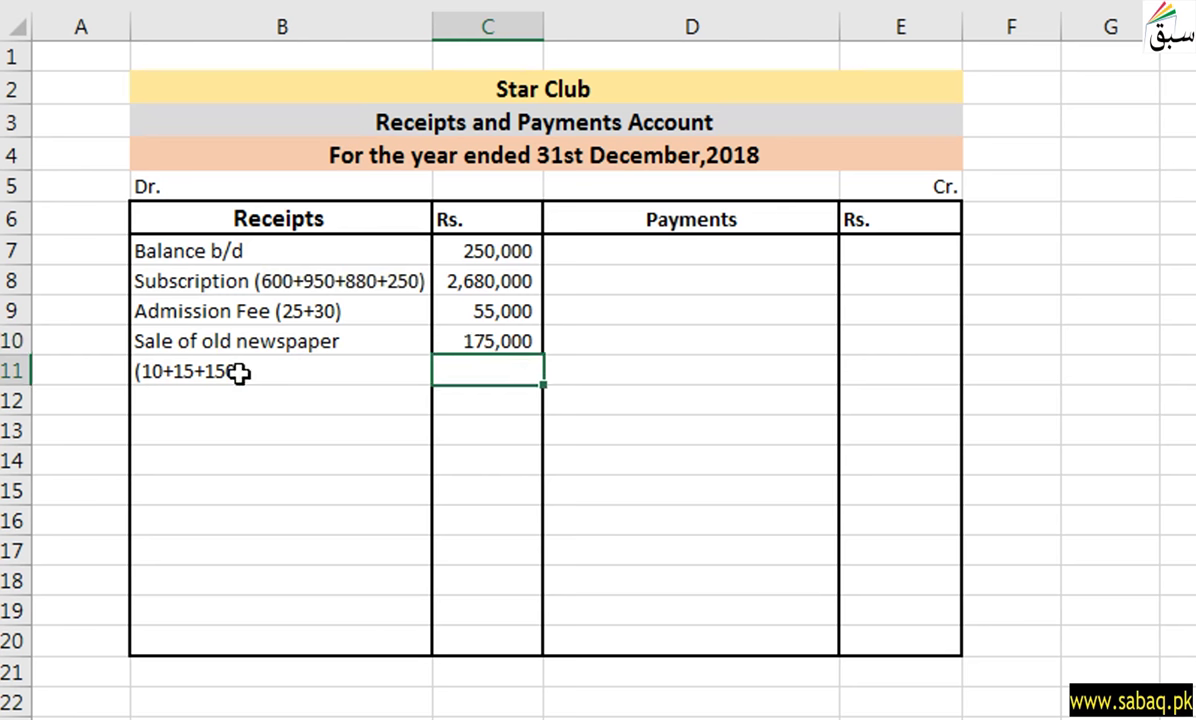
pyautogui.click(132, 371)
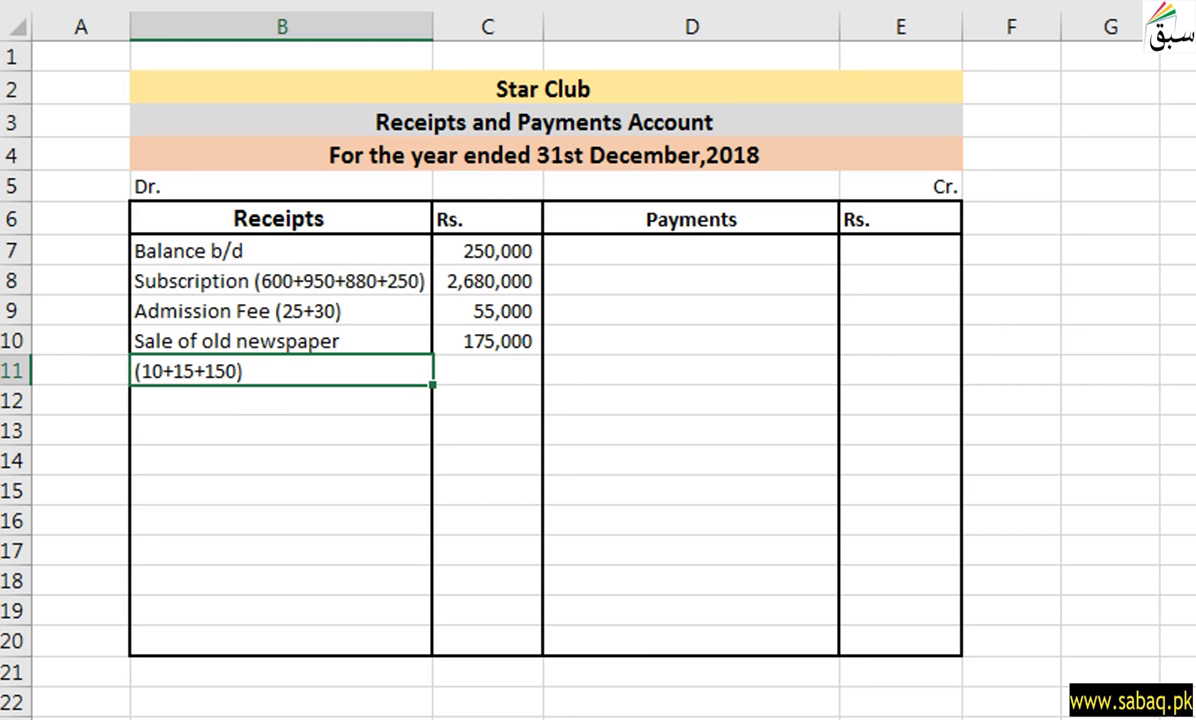
# Step: Post the Cash Book donations as Donation (100+50) in row 12, with 150,000 in C12
pyautogui.hotkey('ctrl', 'pageup')
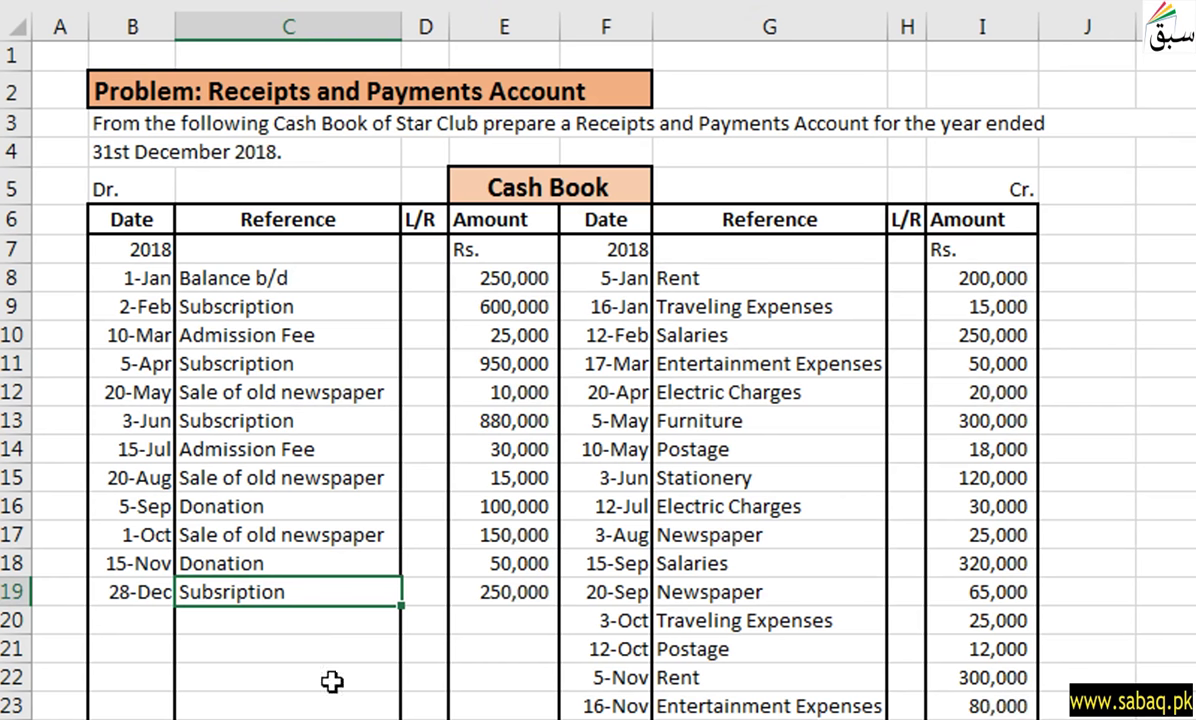
pyautogui.click(276, 416)
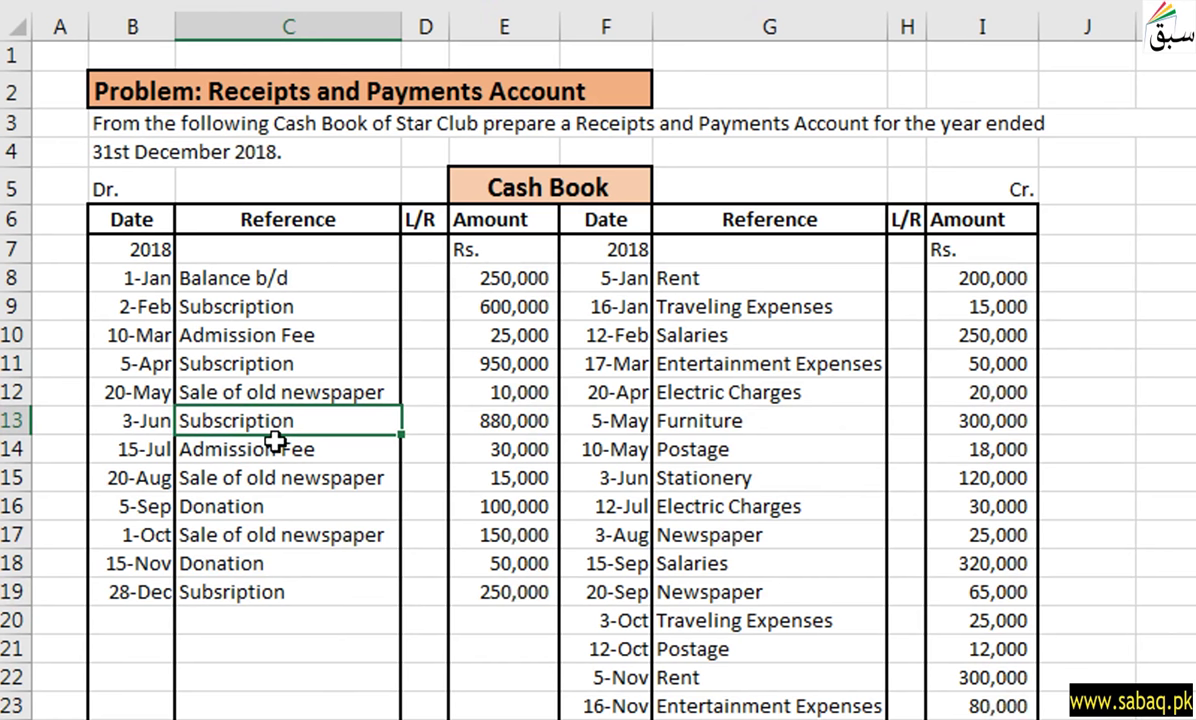
pyautogui.click(299, 452)
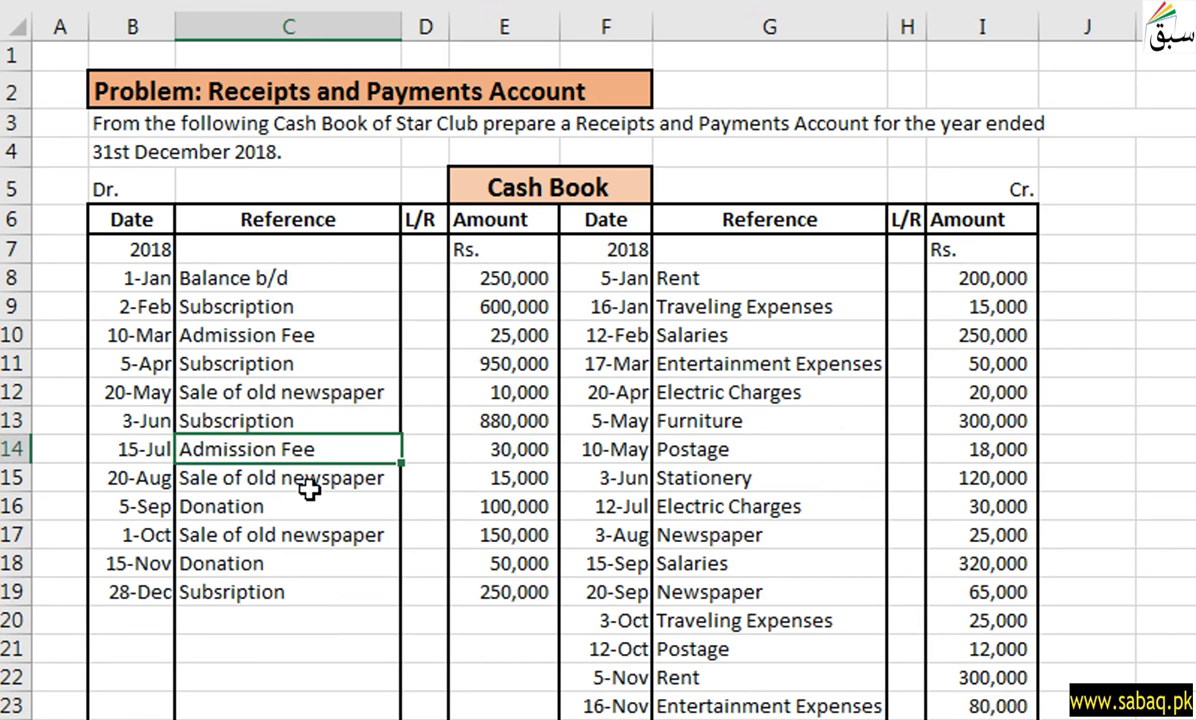
pyautogui.click(313, 500)
pyautogui.click(307, 480)
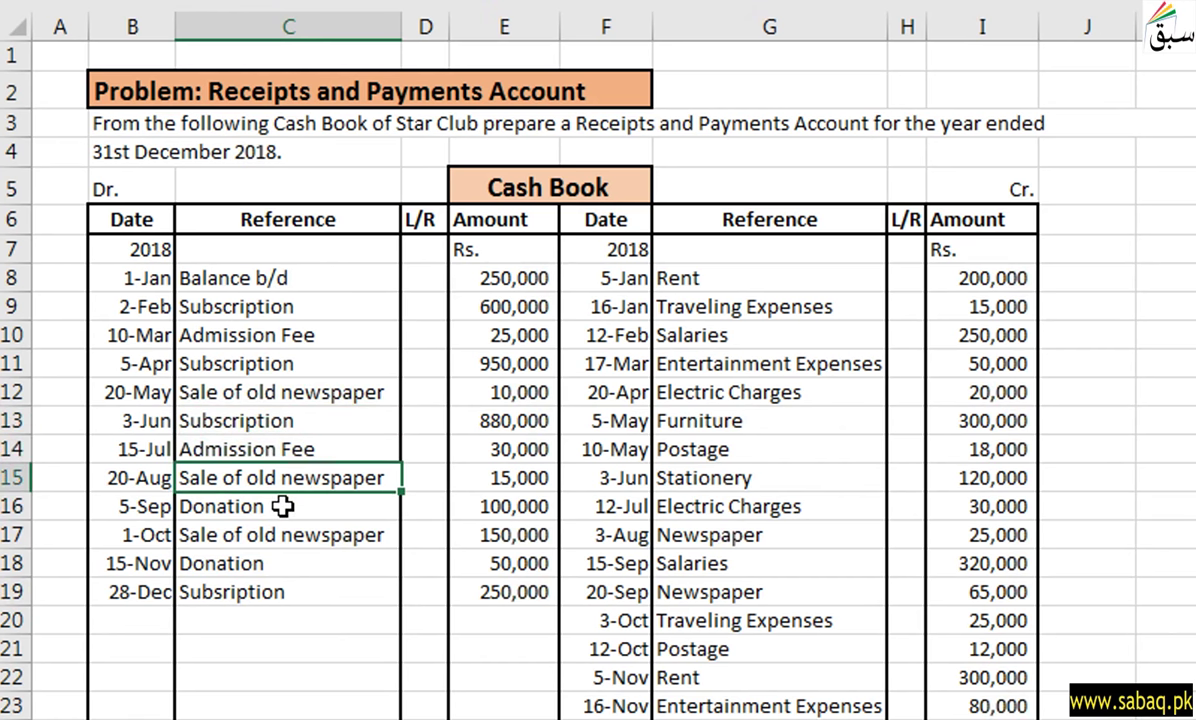
pyautogui.click(284, 506)
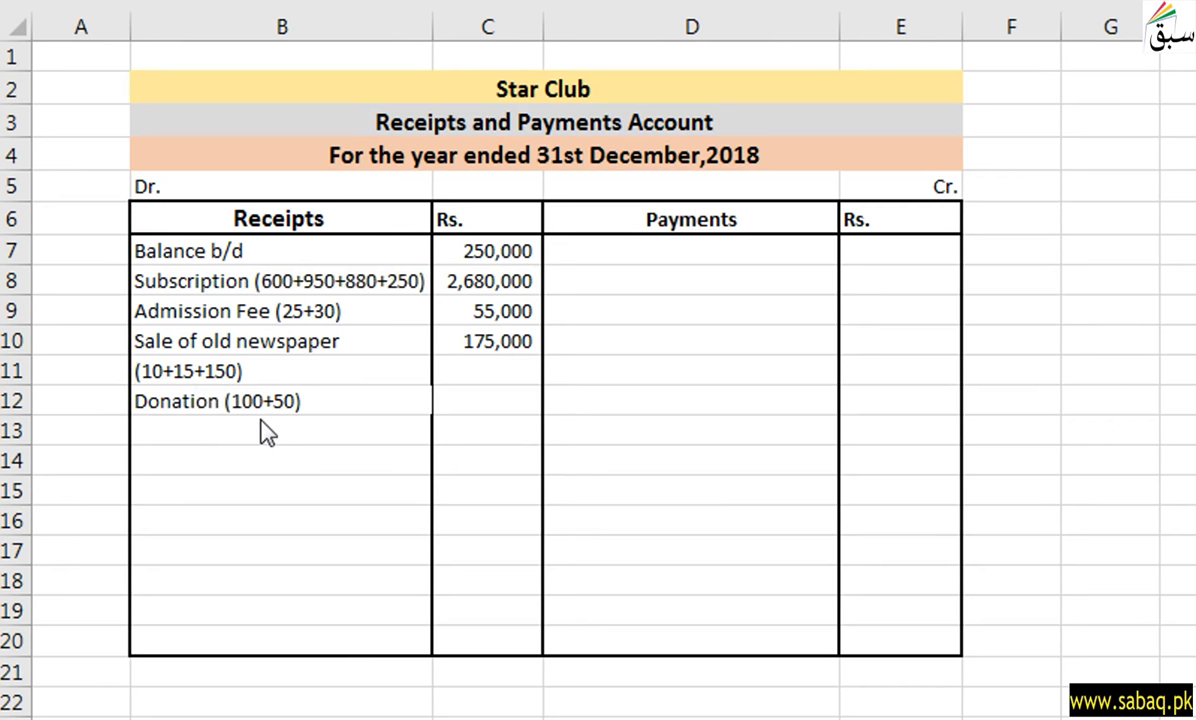
pyautogui.hotkey('ctrl', 'Return')
pyautogui.click(501, 395)
pyautogui.write('15')
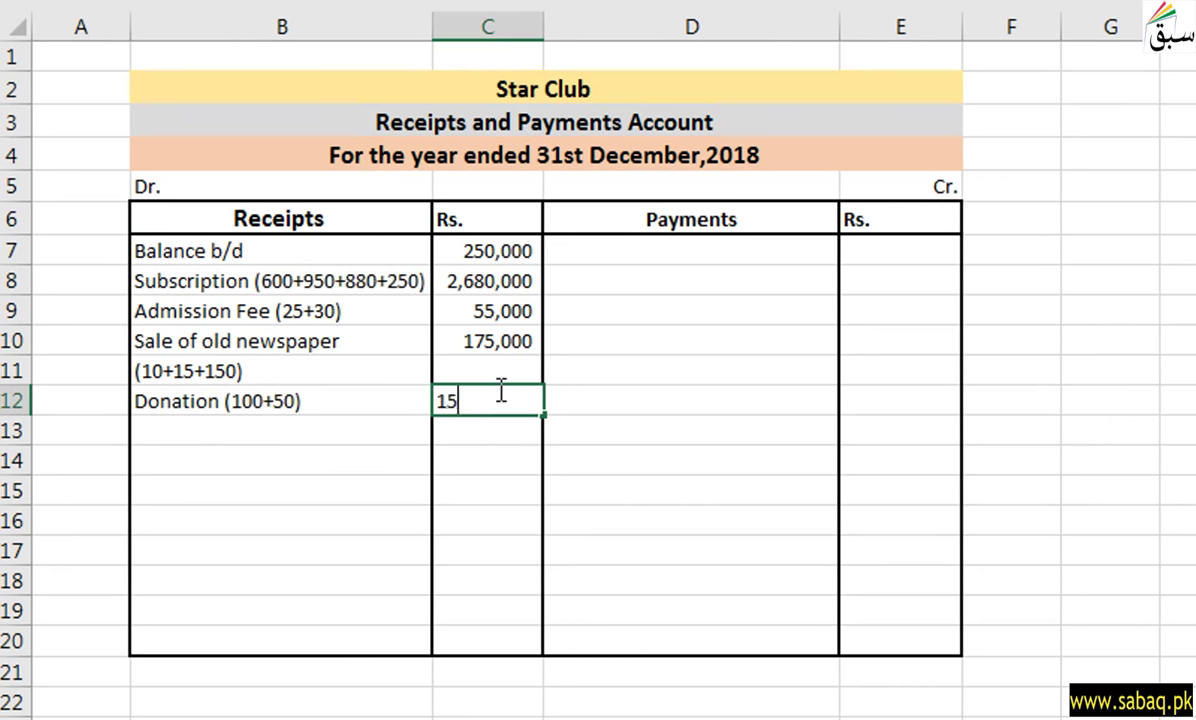
pyautogui.write('0,0000')
pyautogui.click(375, 460)
# Step: Check the posted receipts against the Cash Book, sum C7:C12 and enter the receipts total 3,310,000 in C19
pyautogui.click(368, 717)
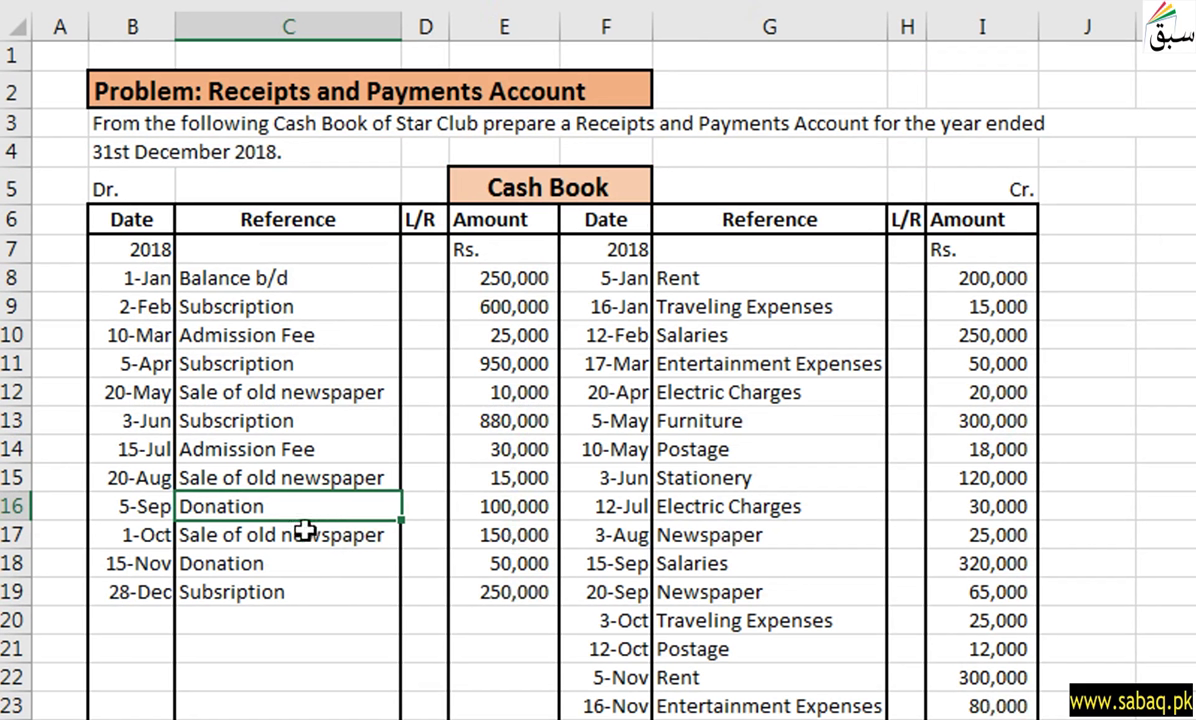
pyautogui.click(262, 309)
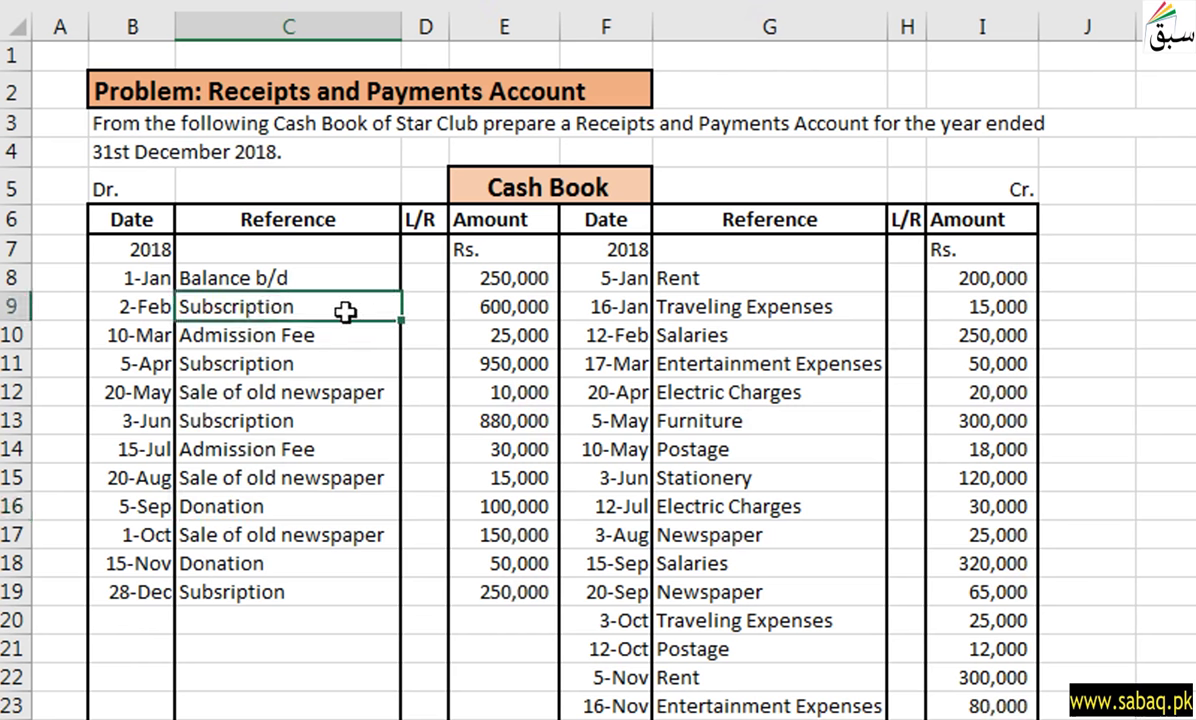
pyautogui.hotkey('ctrl', 'pagedown')
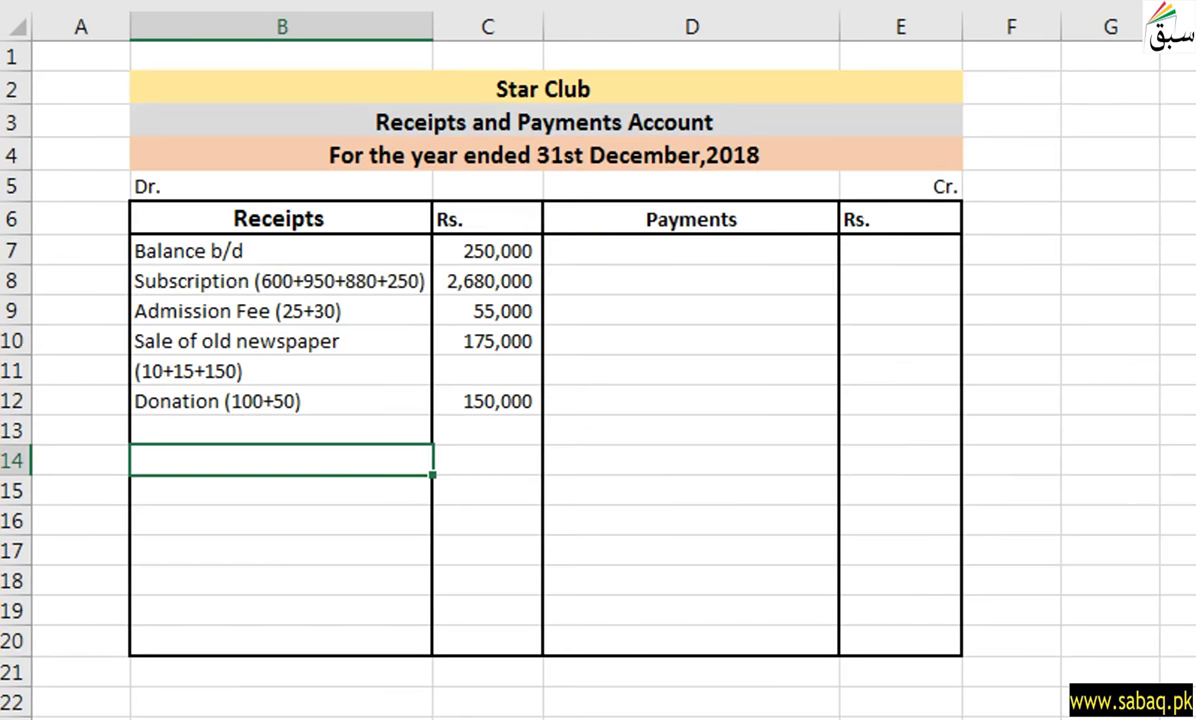
pyautogui.click(240, 281)
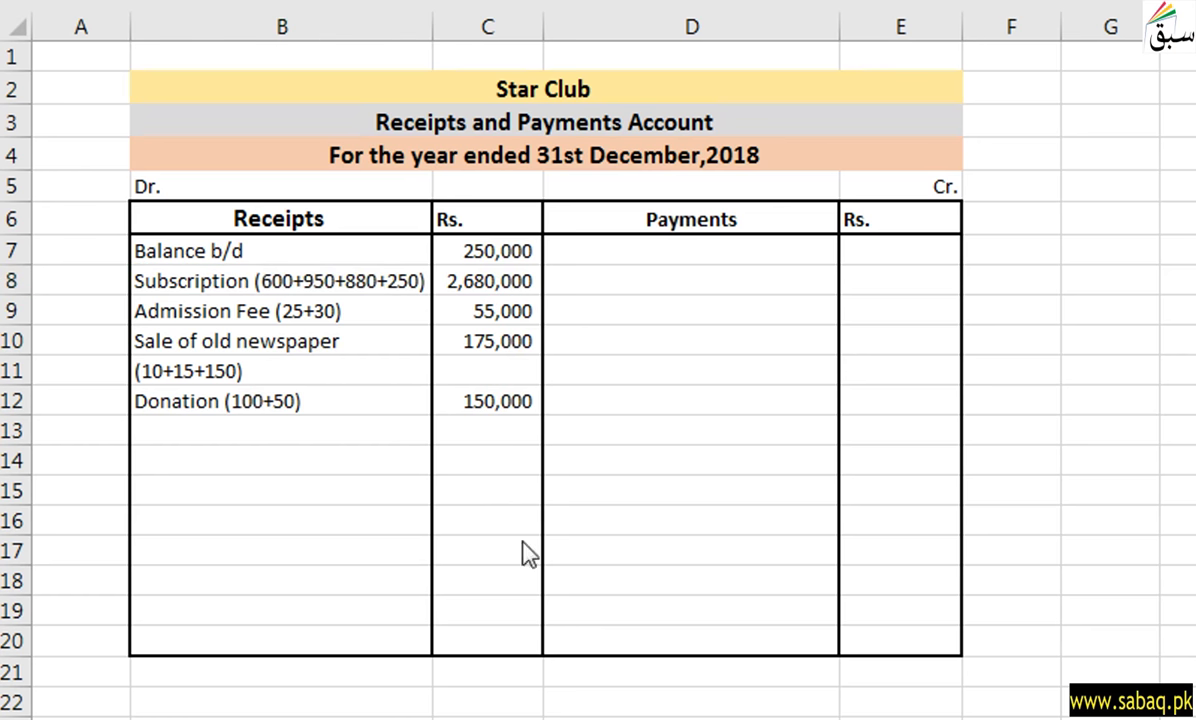
pyautogui.click(487, 252)
pyautogui.moveTo(487, 251); pyautogui.dragTo(479, 393)
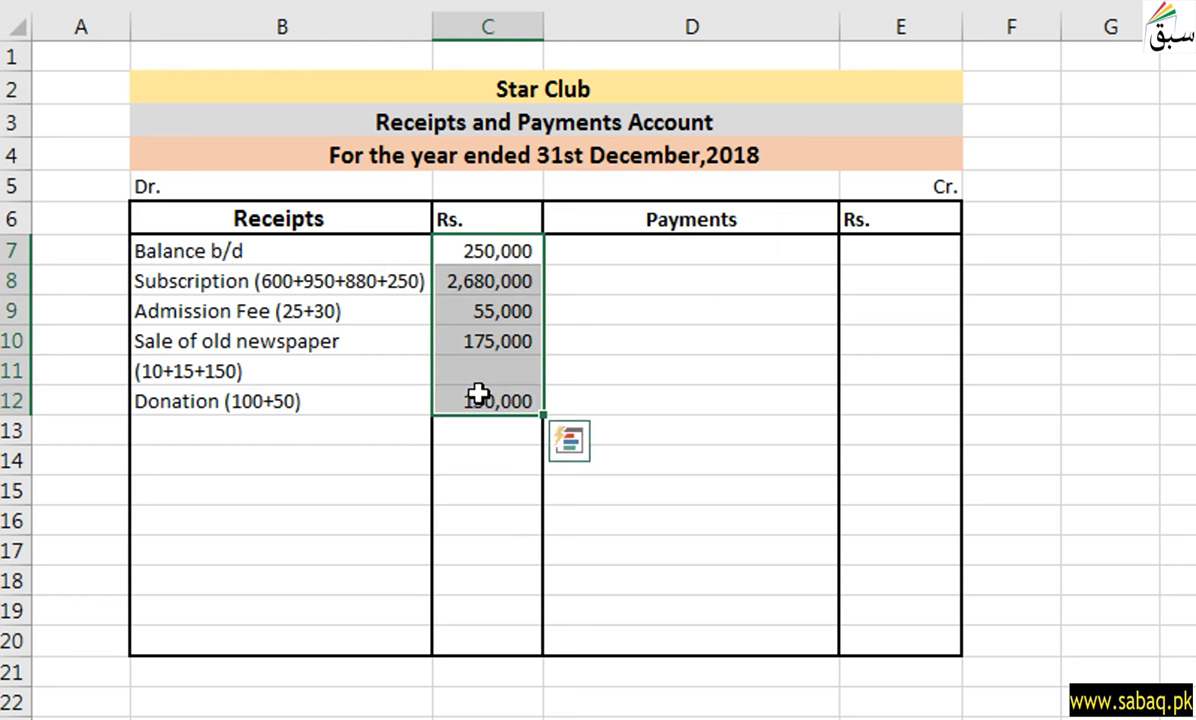
pyautogui.click(657, 689)
pyautogui.moveTo(487, 400); pyautogui.dragTo(499, 248)
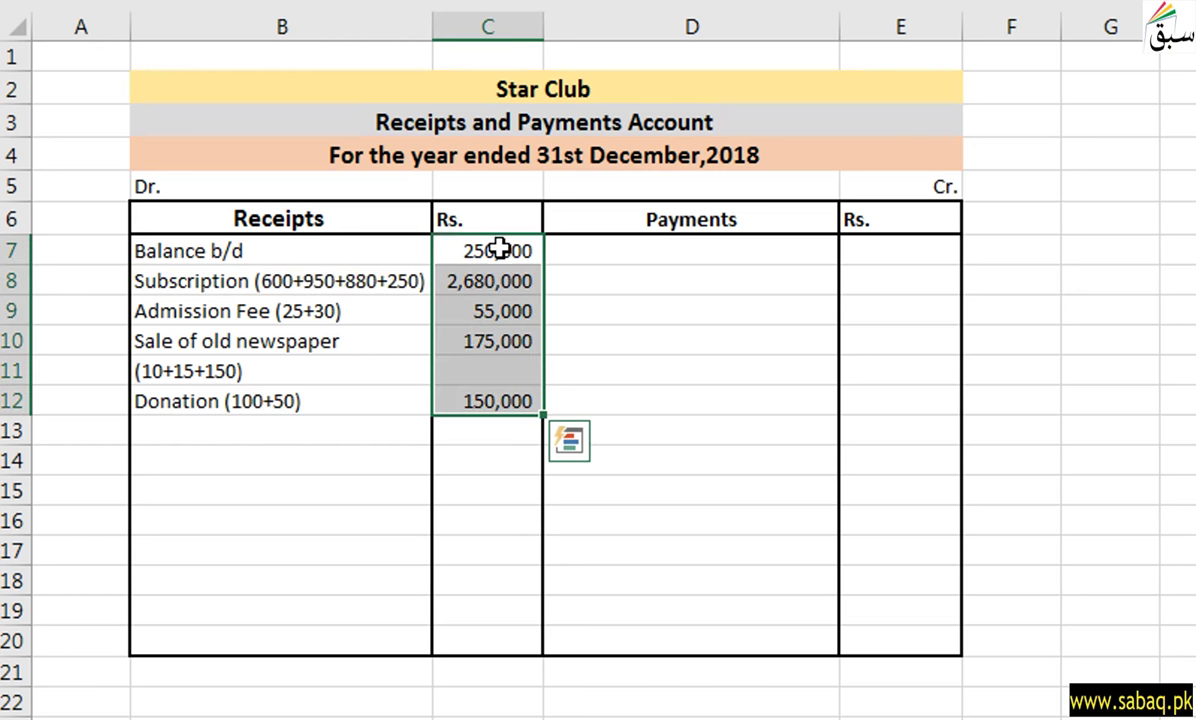
pyautogui.click(499, 614)
pyautogui.write('3310000')
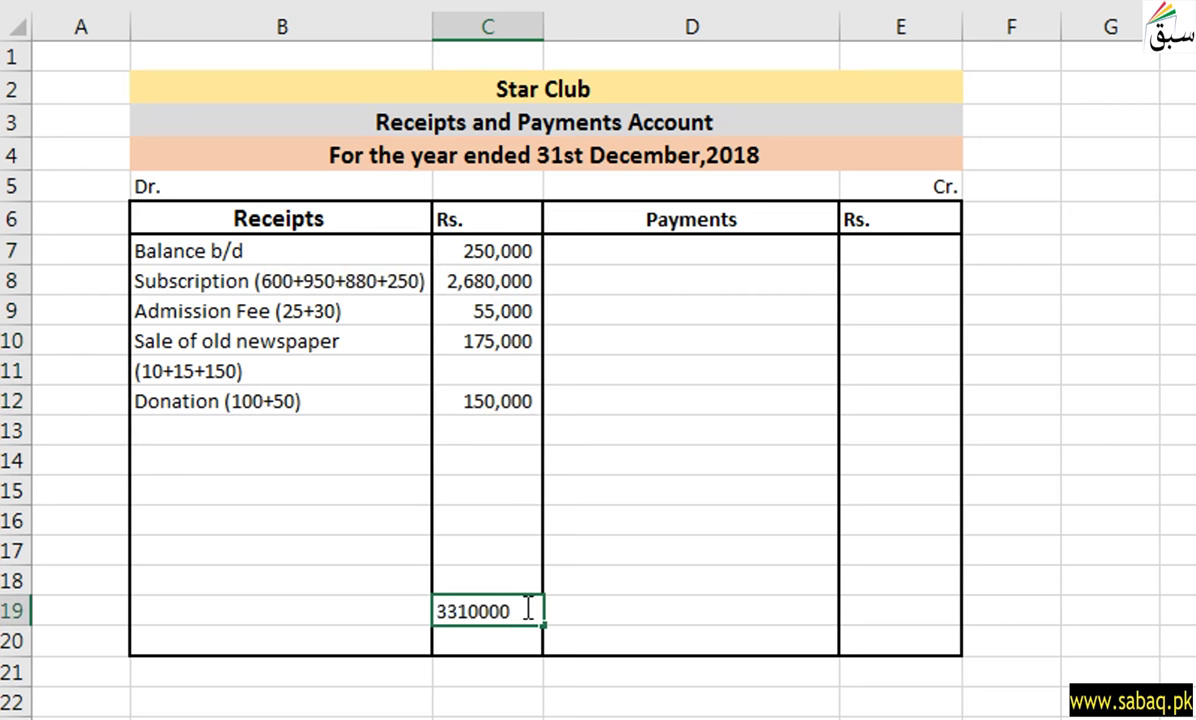
pyautogui.click(617, 549)
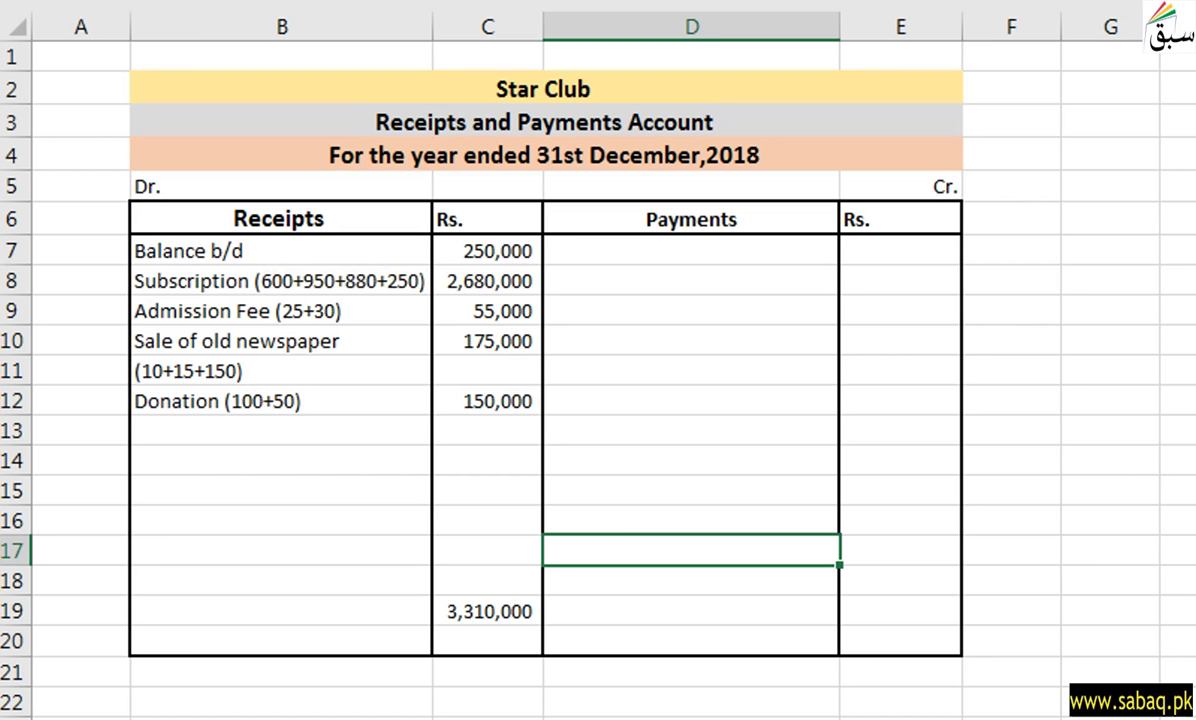
# Step: Examine the payment entries on the credit side of the Cash Book down to the closing balance
pyautogui.hotkey('ctrl', 'pageup')
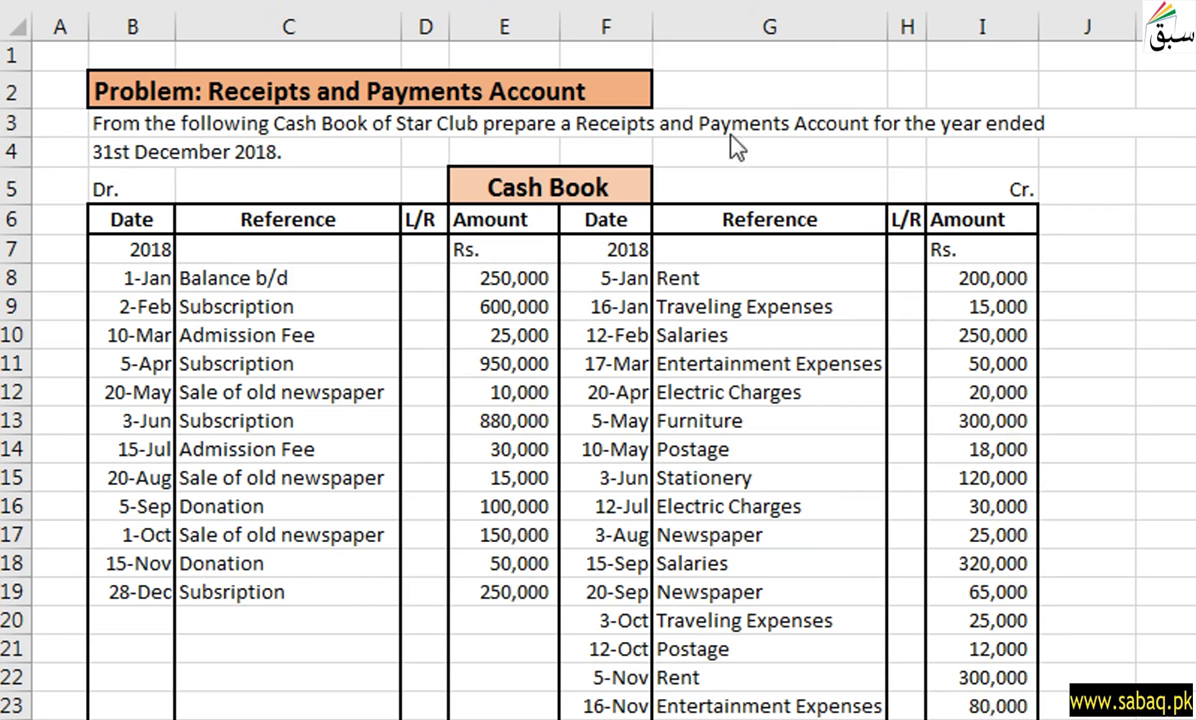
pyautogui.click(288, 306)
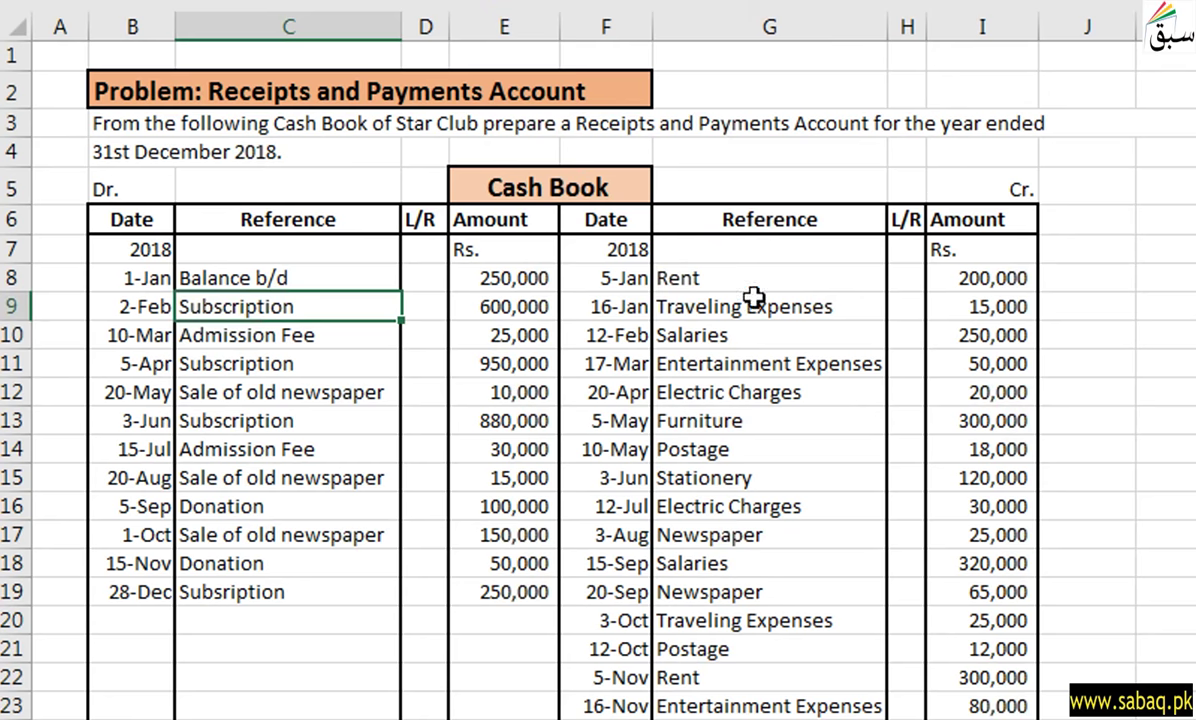
pyautogui.scroll(-2, 560, 380)
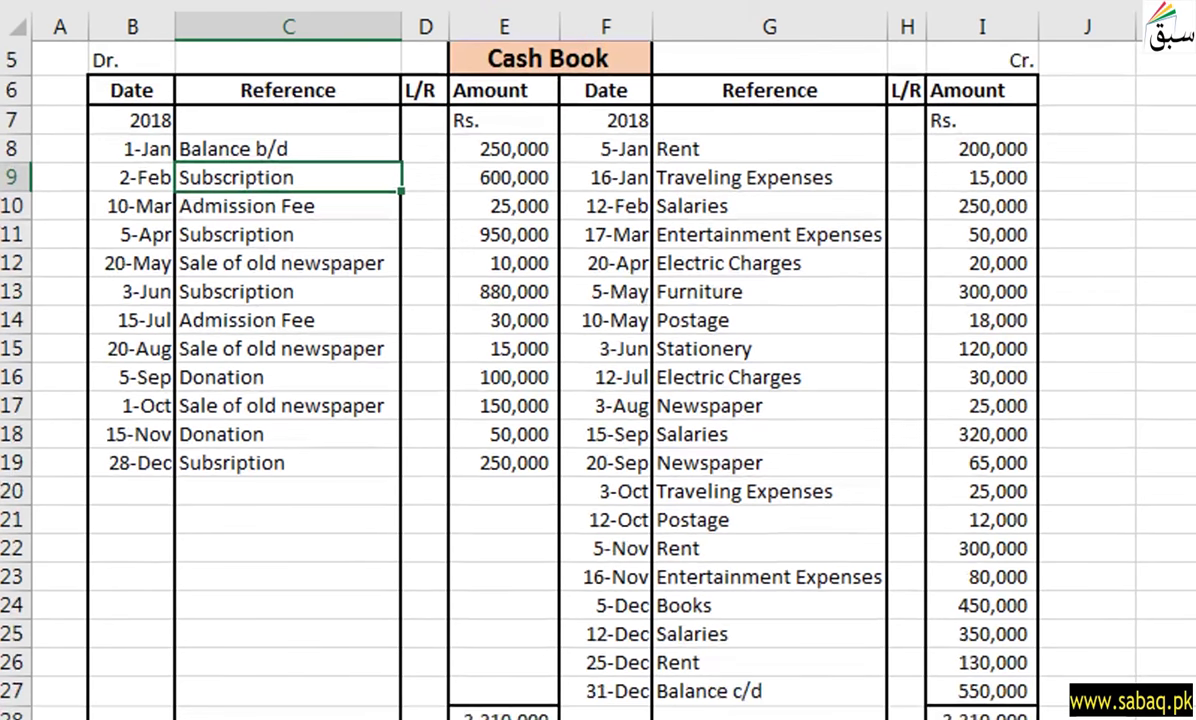